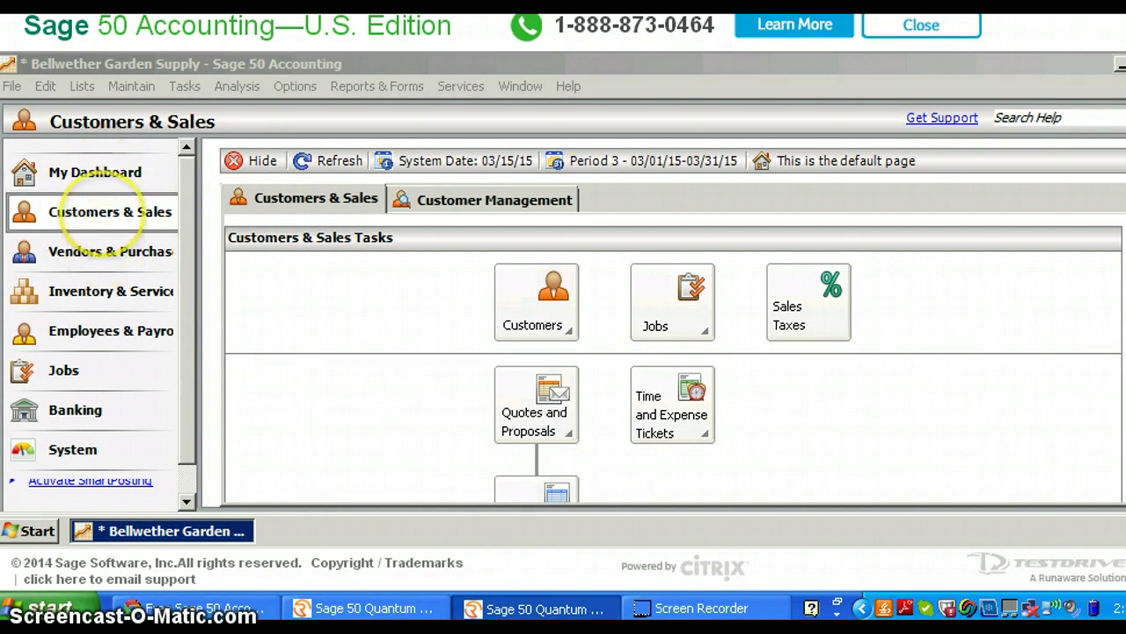
Open the customer list from Customers & Sales and sort it by customer name.
left_click(104, 214)
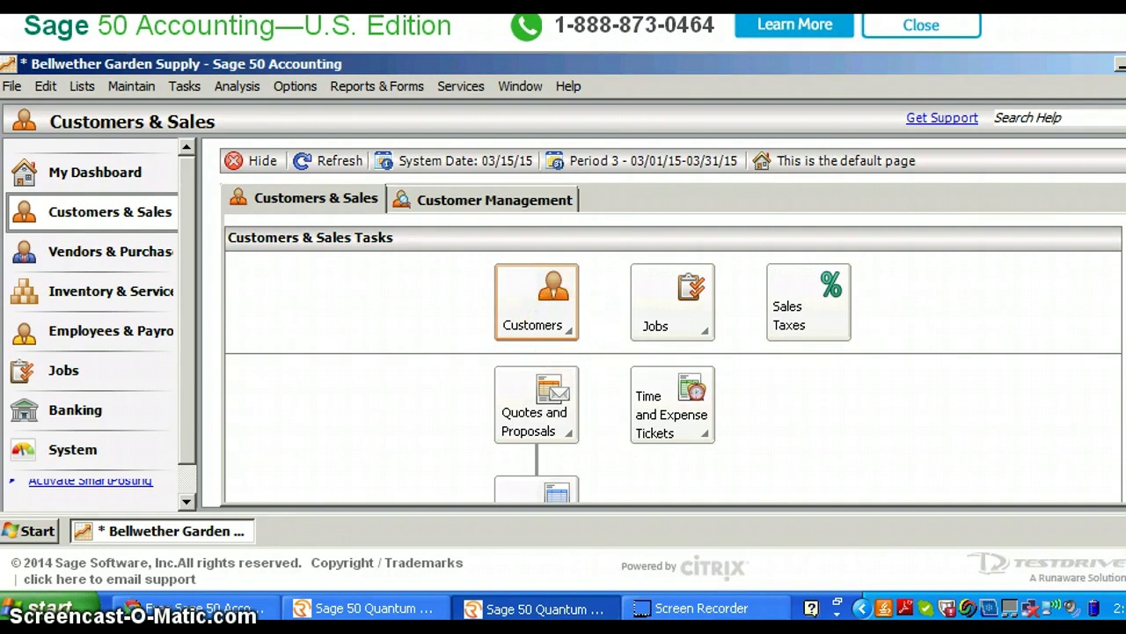
left_click(566, 331)
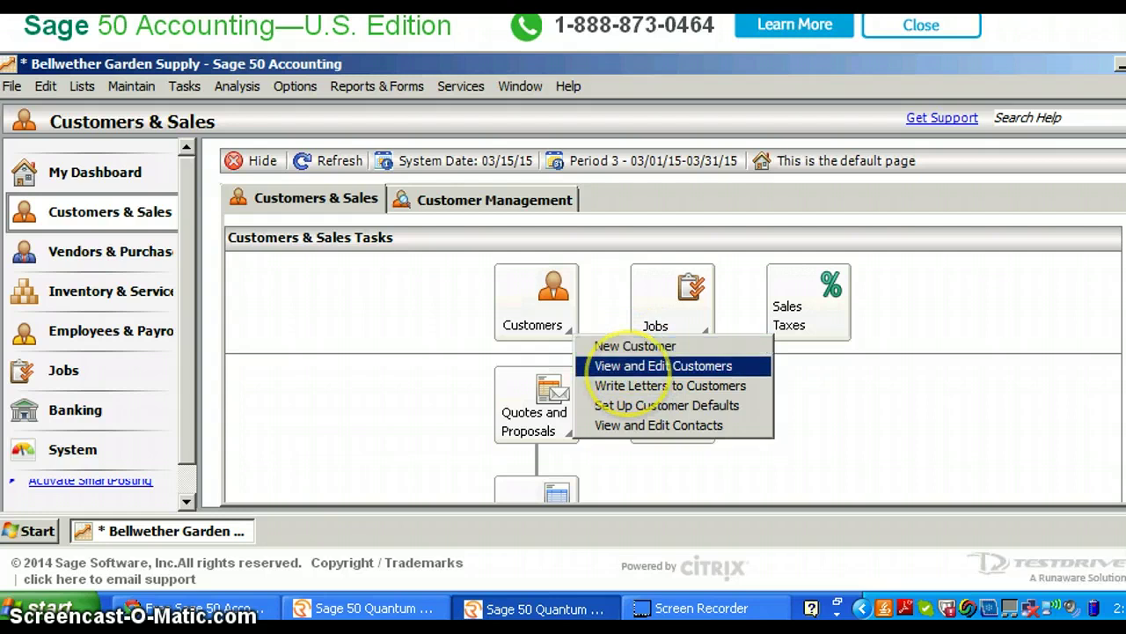
left_click(662, 366)
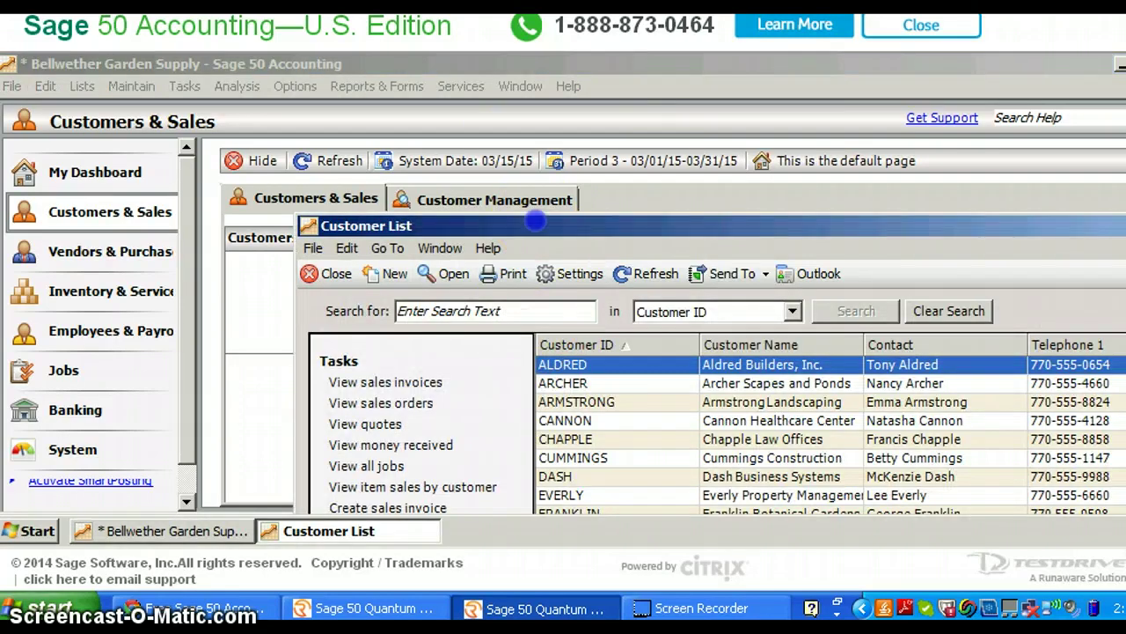
left_click_drag(482, 221, 427, 94)
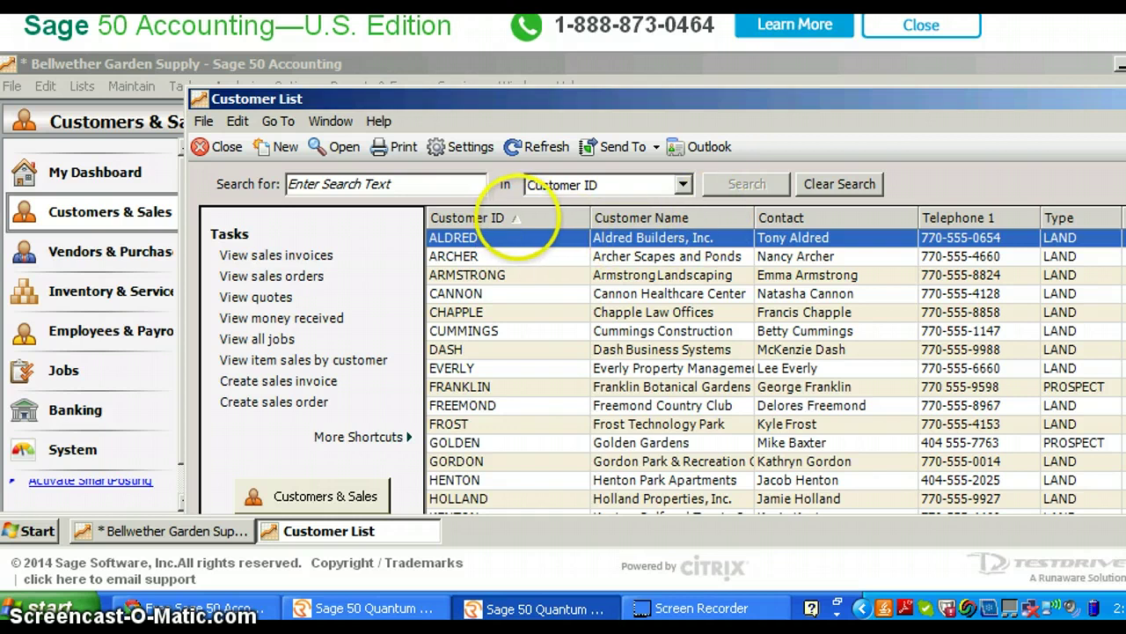
left_click(708, 218)
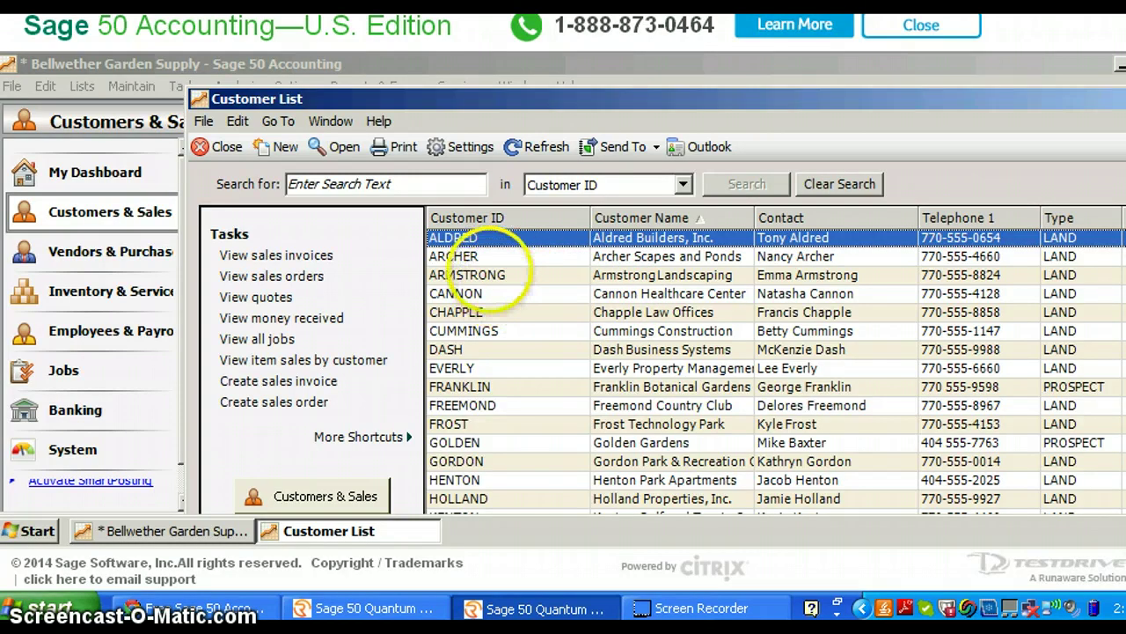
Open the Armstrong Landscaping customer record and look over the available customer IDs.
left_click(489, 274)
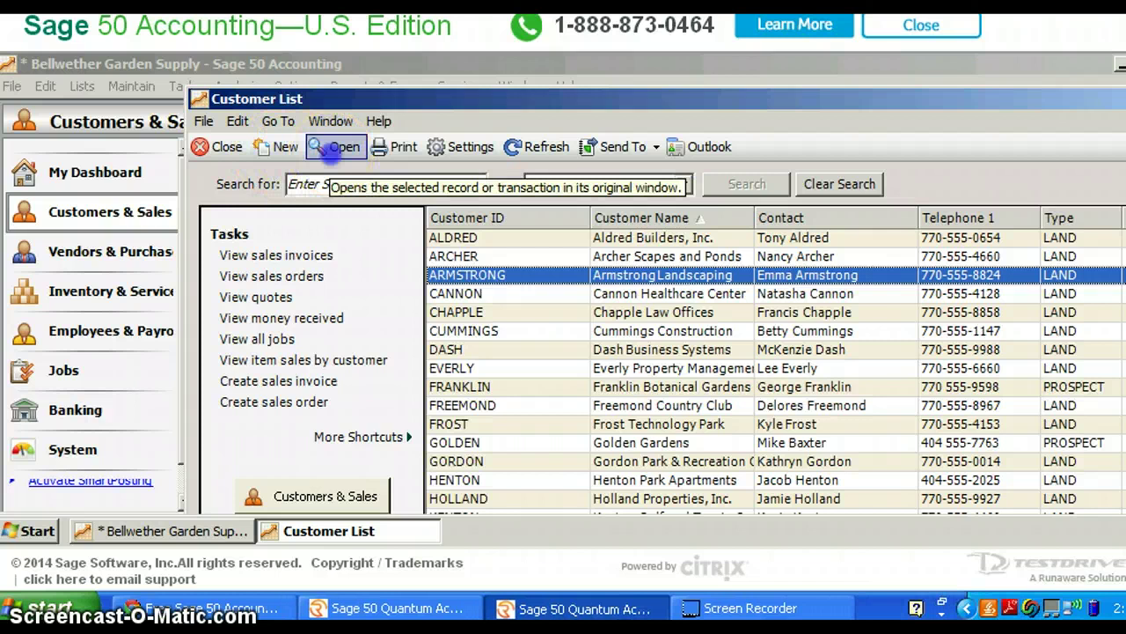
left_click(327, 151)
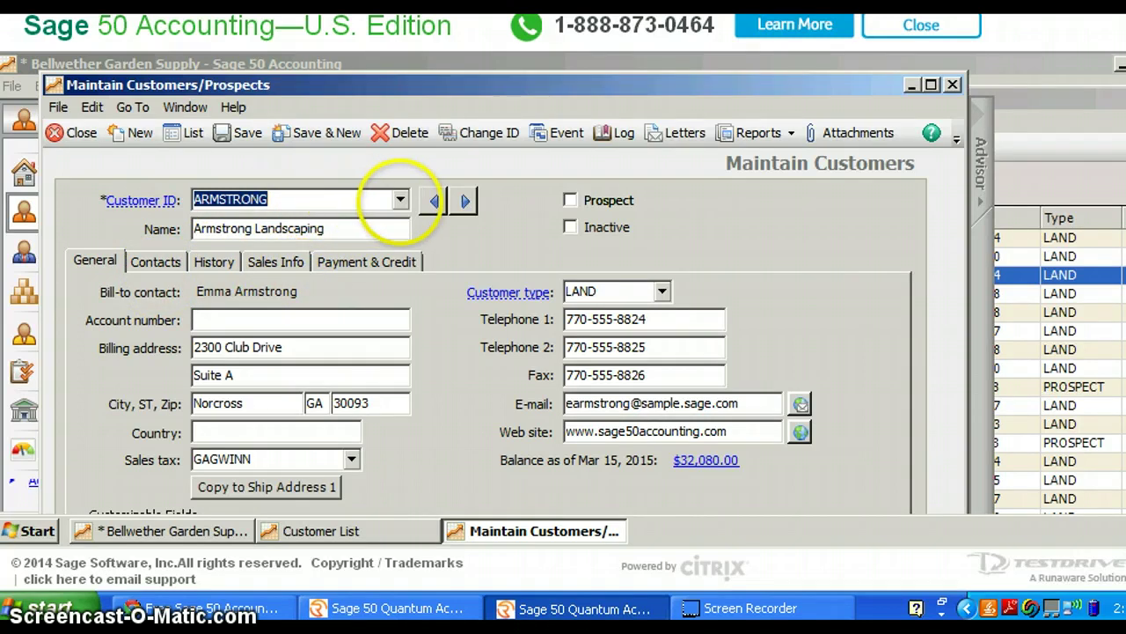
left_click(401, 200)
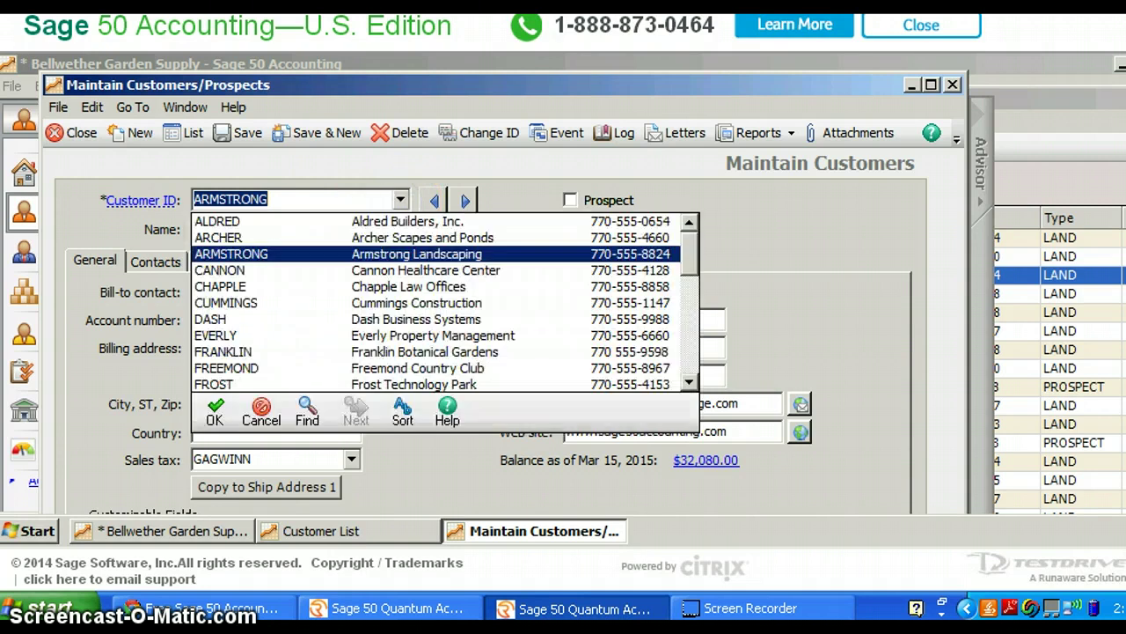
left_click(401, 200)
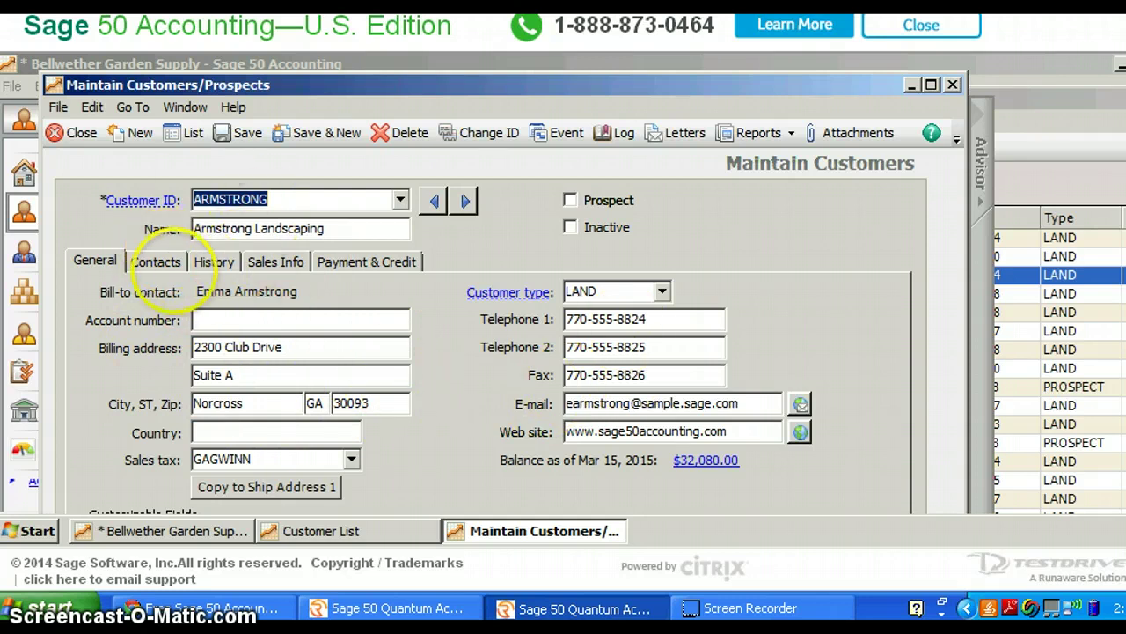
Review Armstrong Landscaping's contacts, history, sales info, and payment and credit details, returning to the general information.
left_click(159, 261)
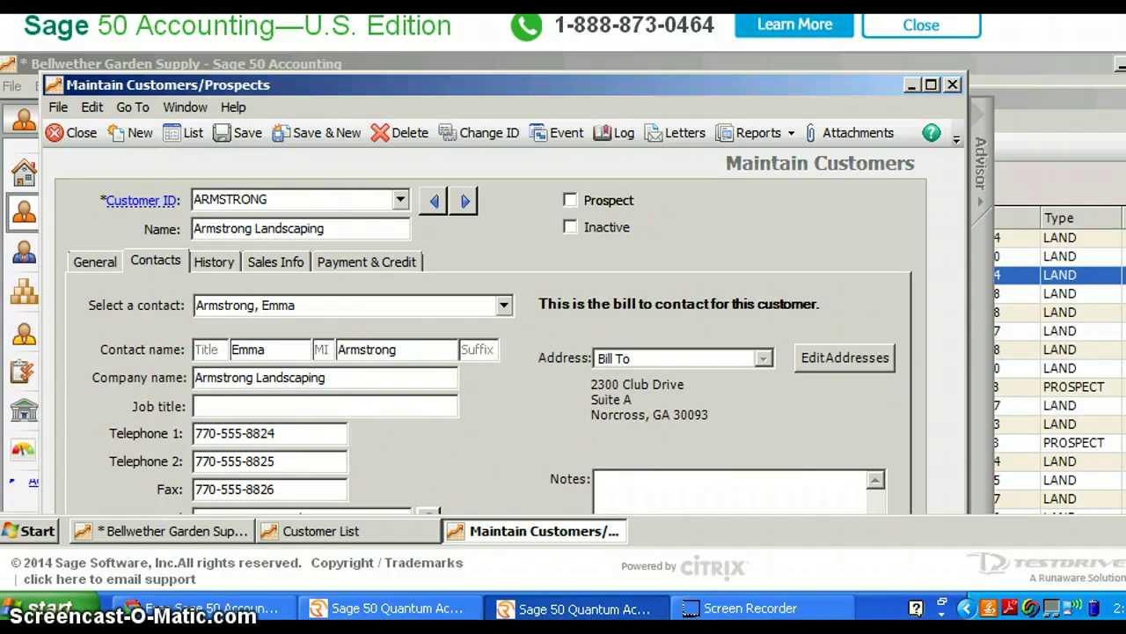
left_click(214, 260)
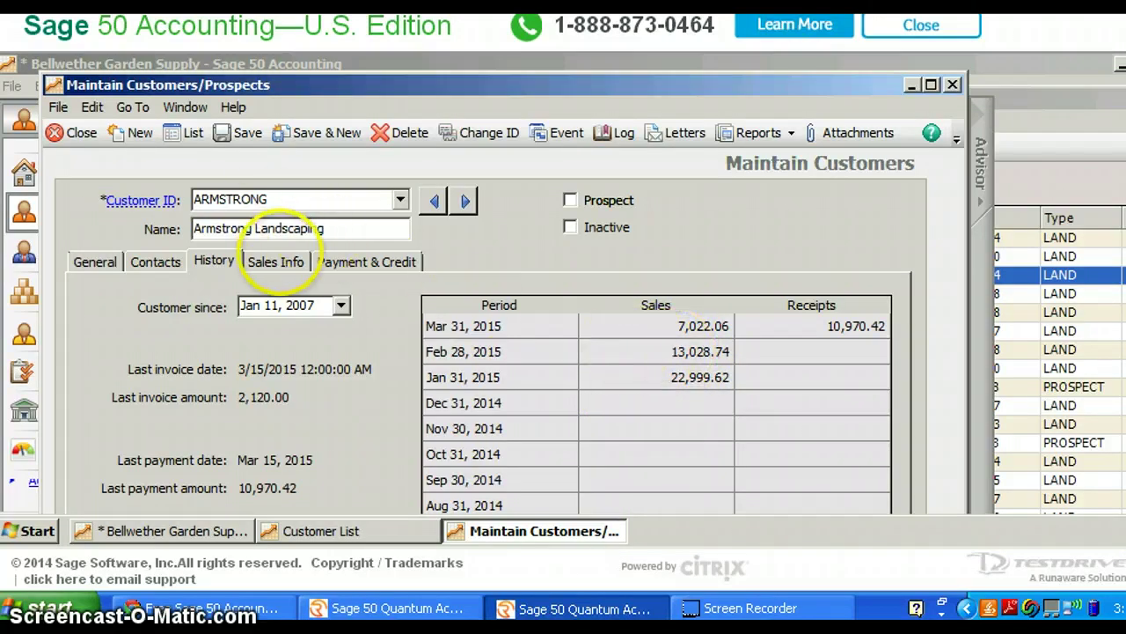
left_click(290, 259)
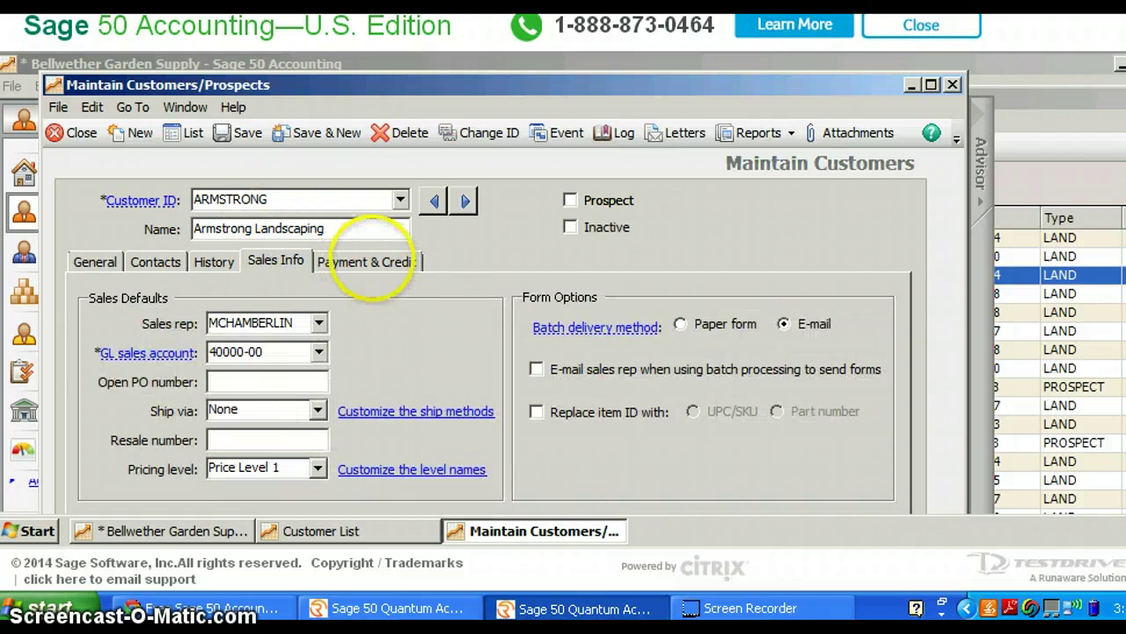
left_click(367, 261)
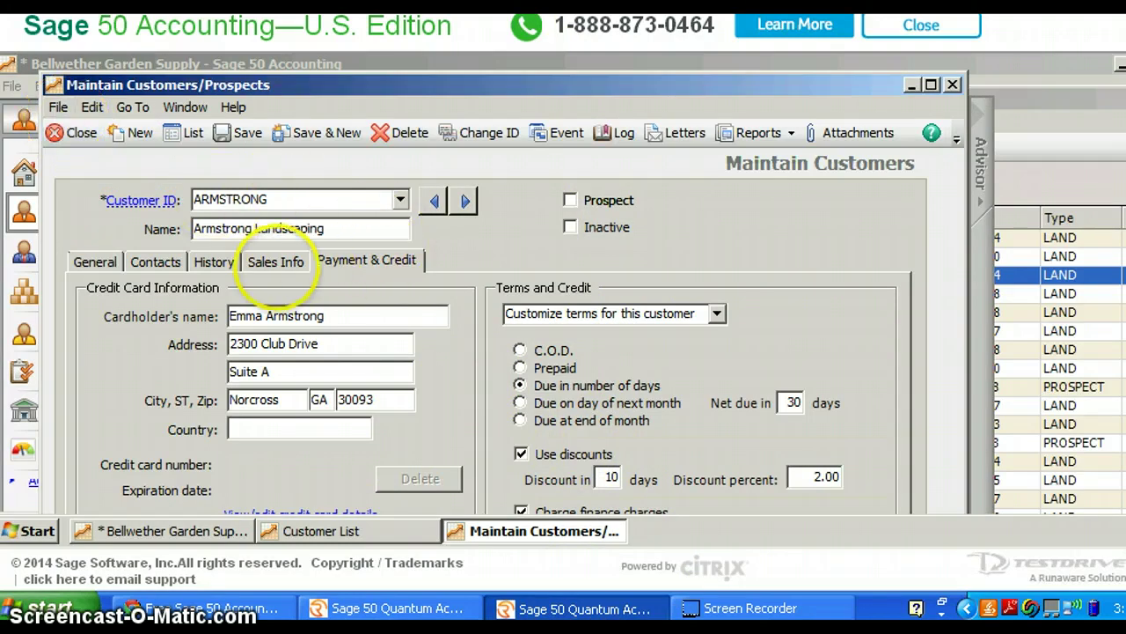
left_click(275, 261)
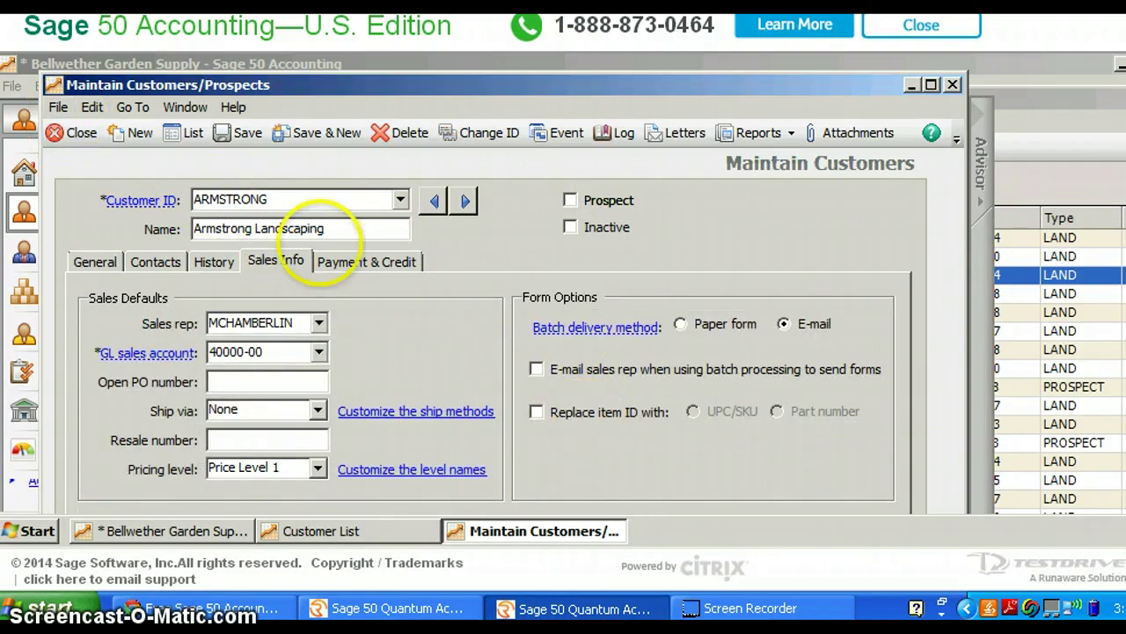
left_click(214, 262)
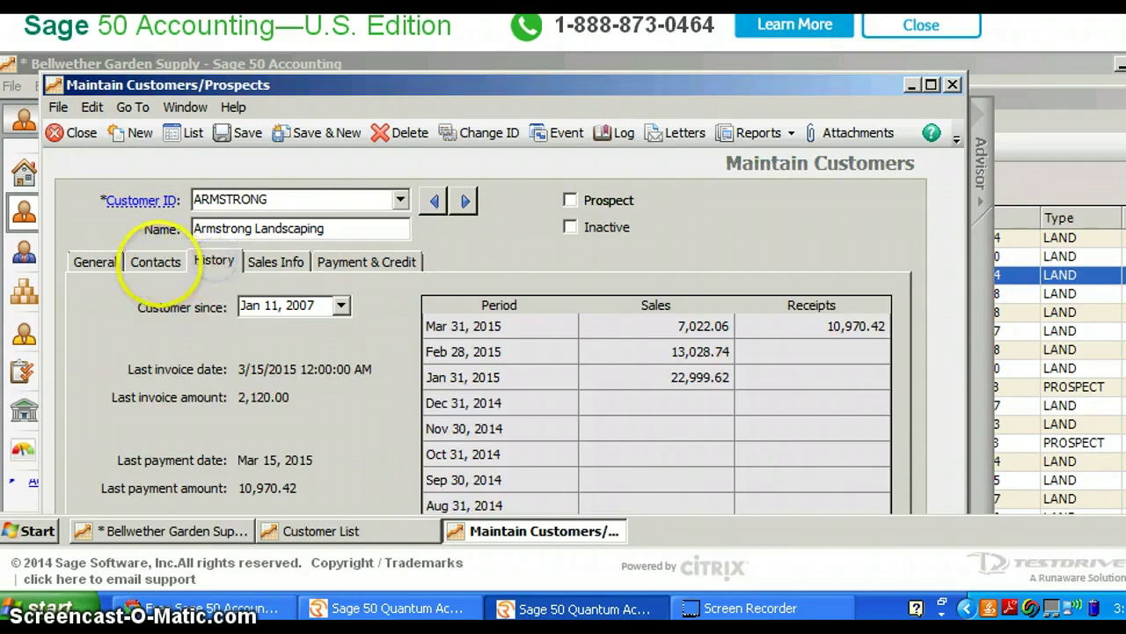
left_click(155, 261)
left_click(95, 261)
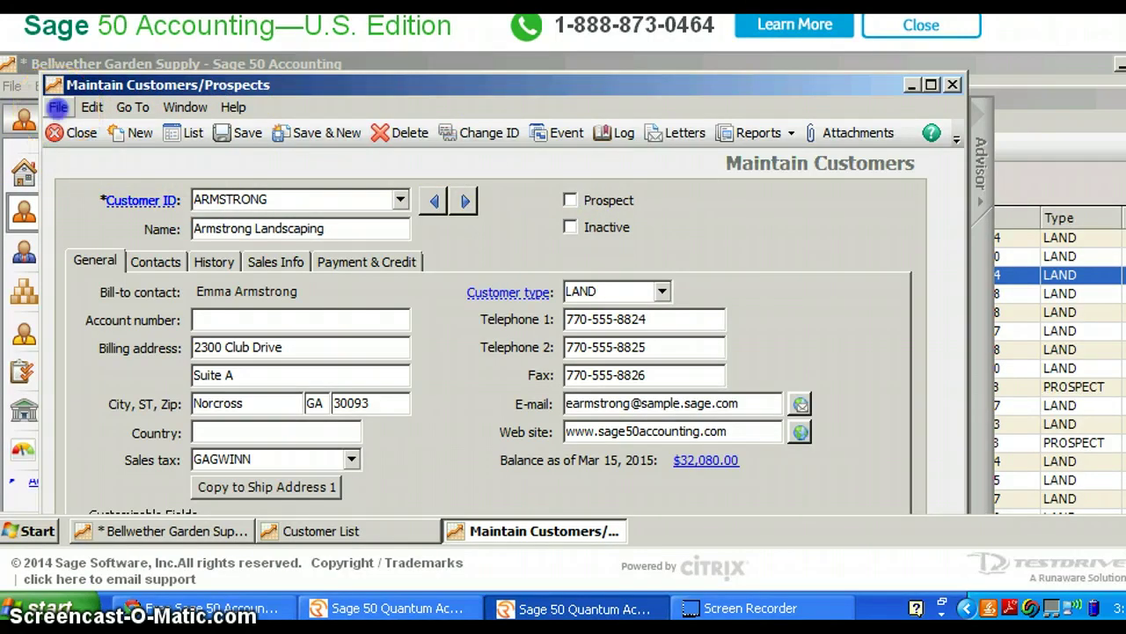
left_click(92, 107)
left_click(57, 107)
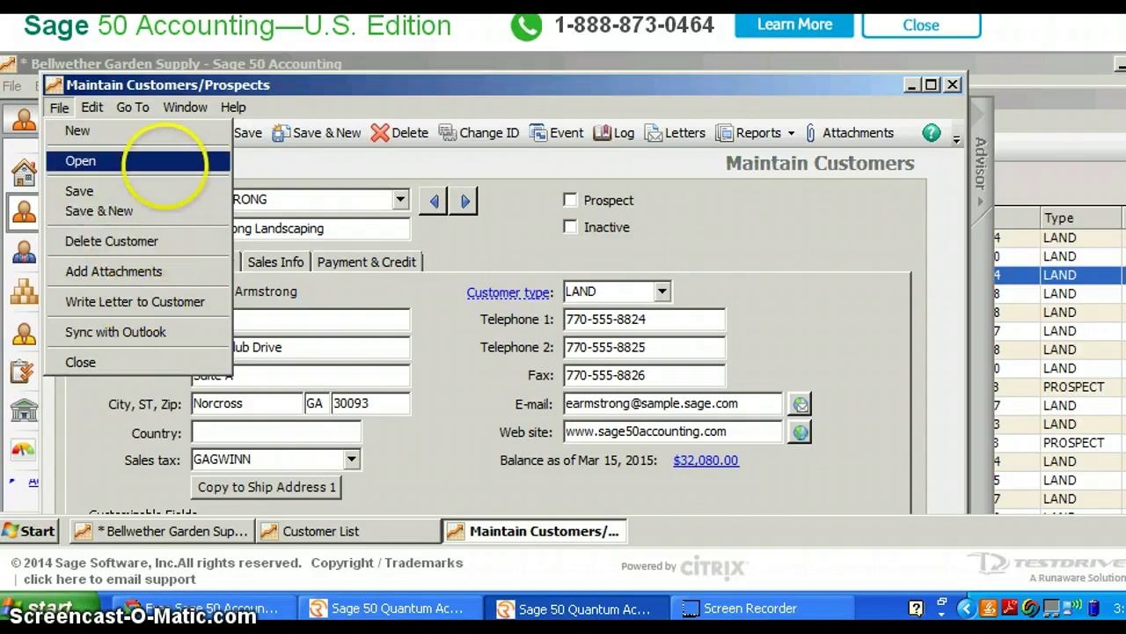
key("Escape")
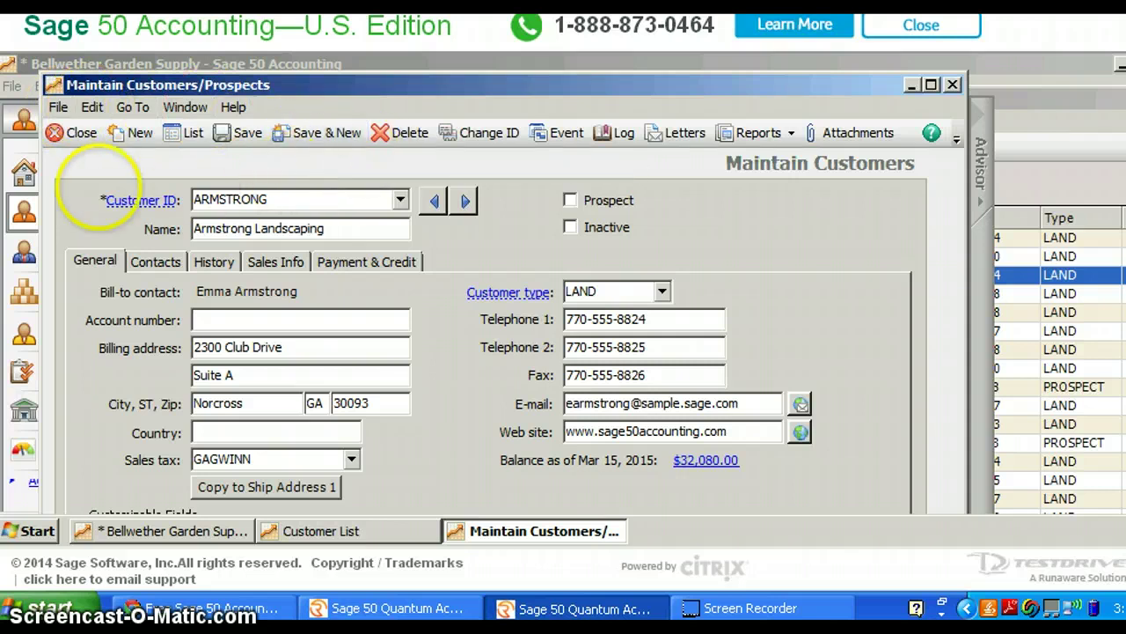
Close the Armstrong Landscaping record and the customer list.
left_click(80, 132)
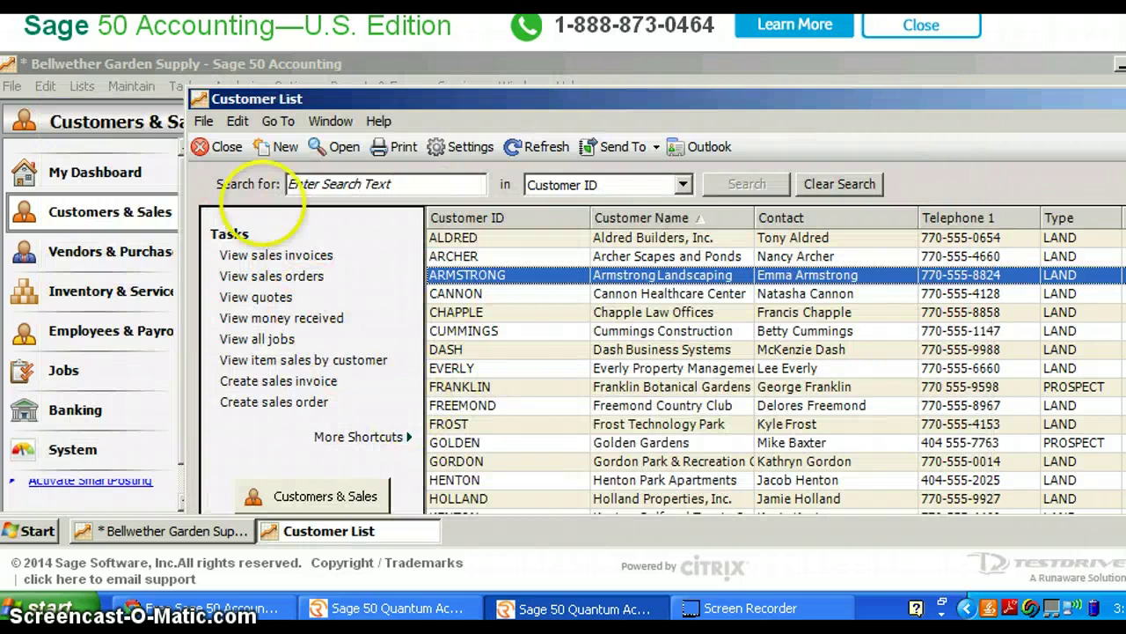
left_click(222, 148)
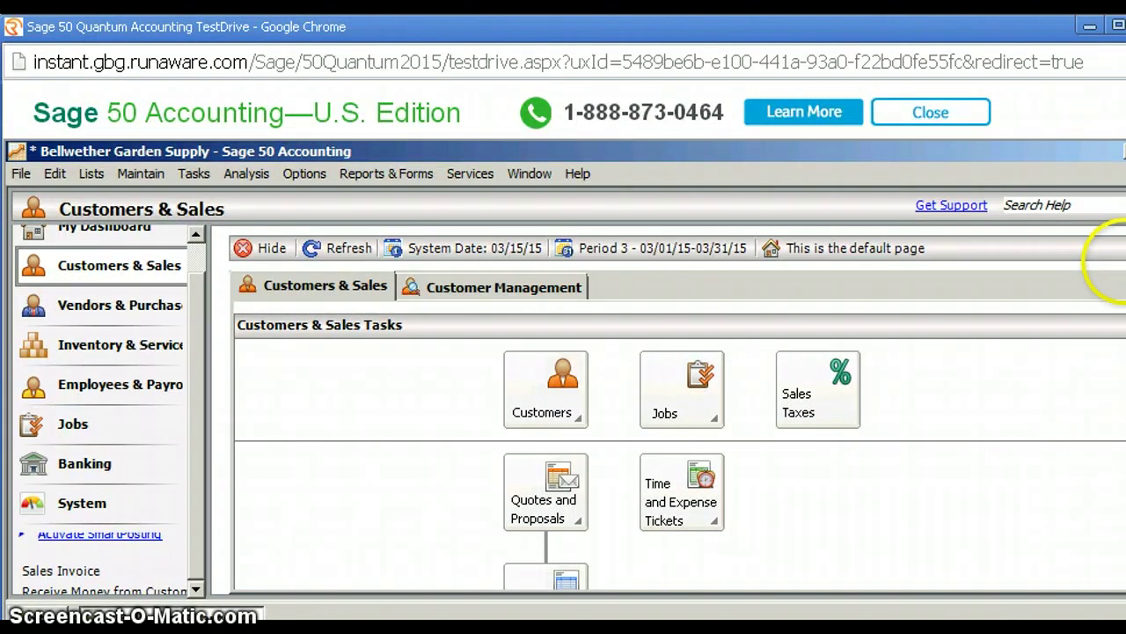
Start a receipt for money received from a customer and select ARMSTRONG as the customer.
scroll(680, 451, "down", 10)
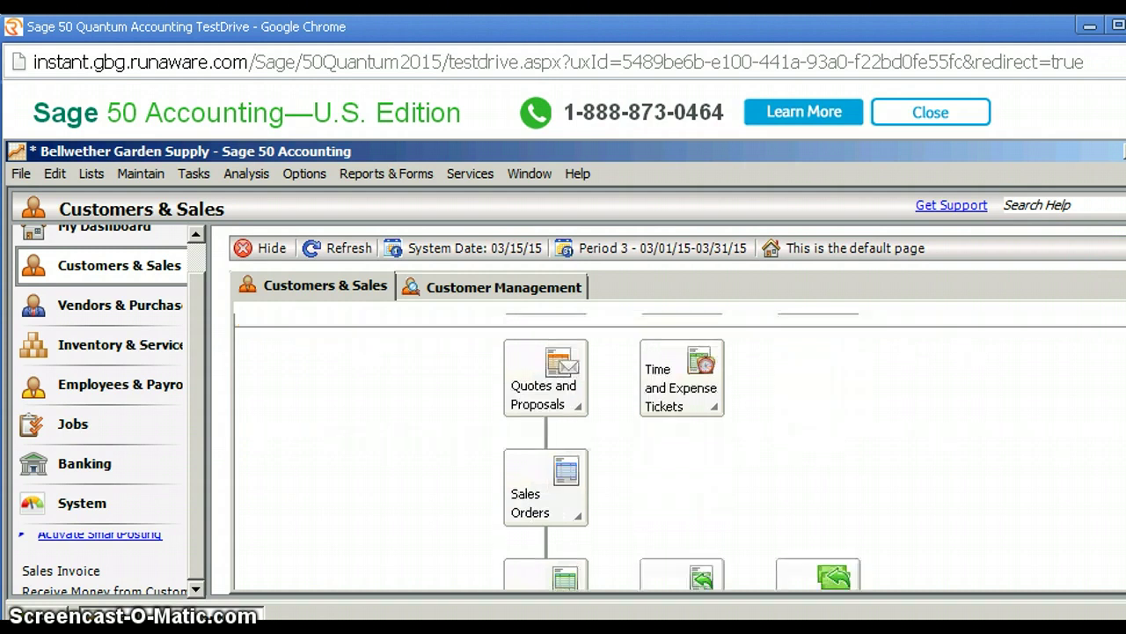
scroll(680, 451, "up", 2)
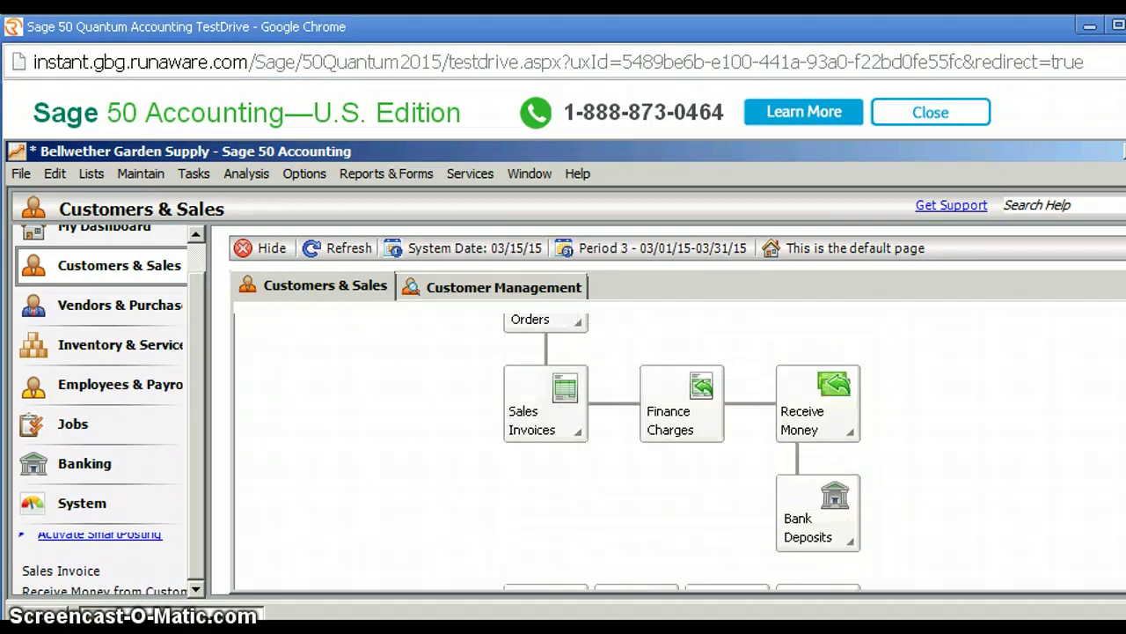
scroll(767, 414, "up", 1)
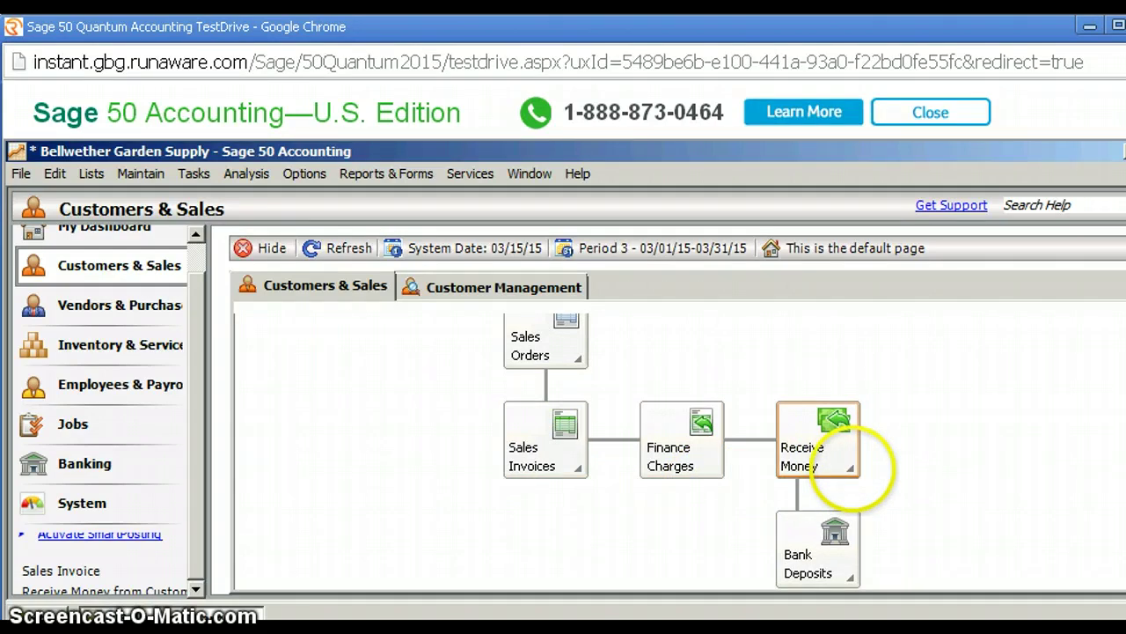
left_click(850, 466)
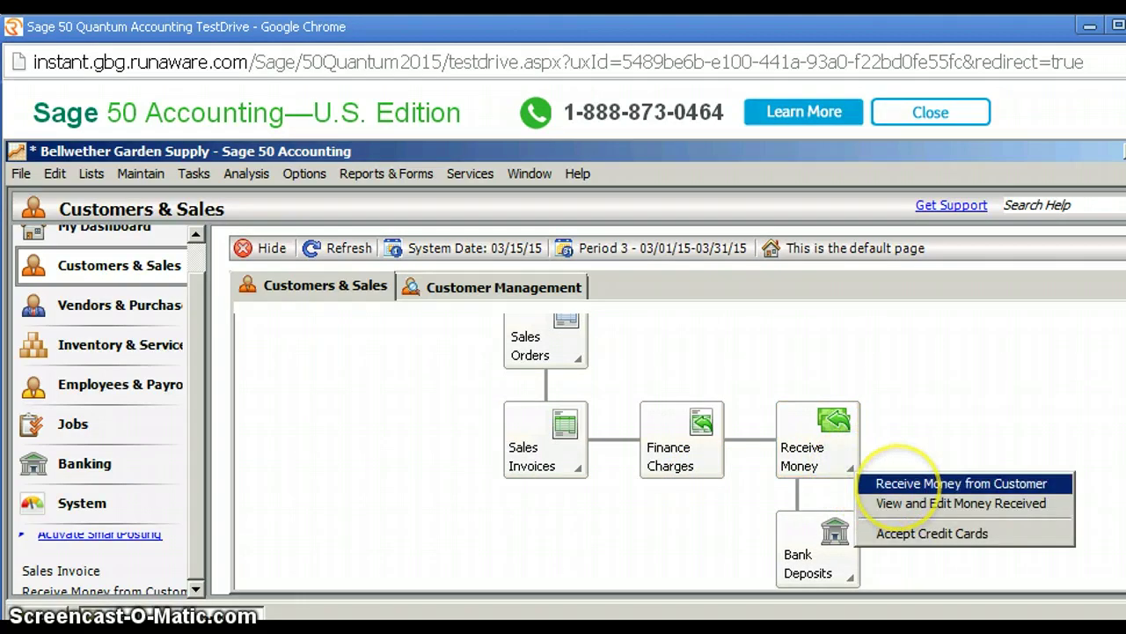
left_click(899, 484)
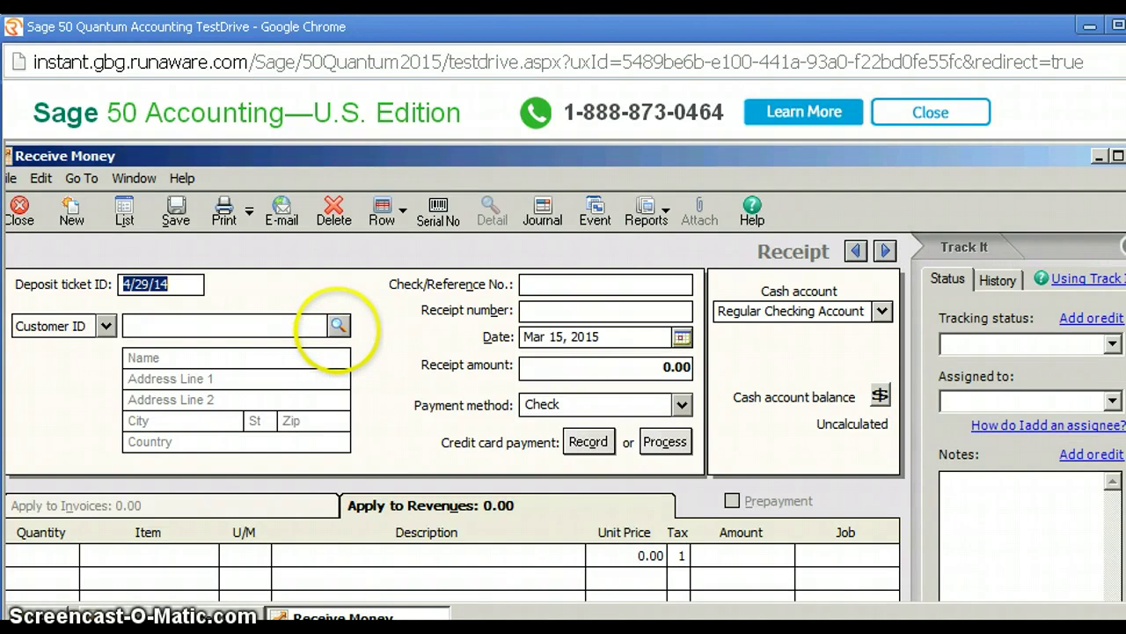
left_click(338, 325)
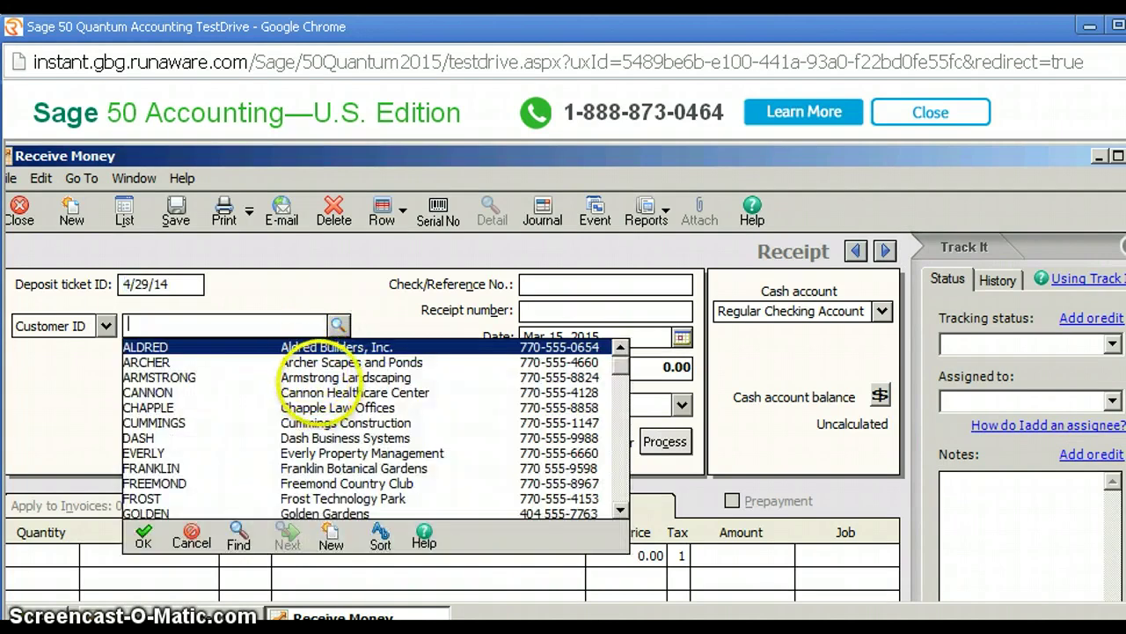
left_click(317, 377)
left_click(319, 376)
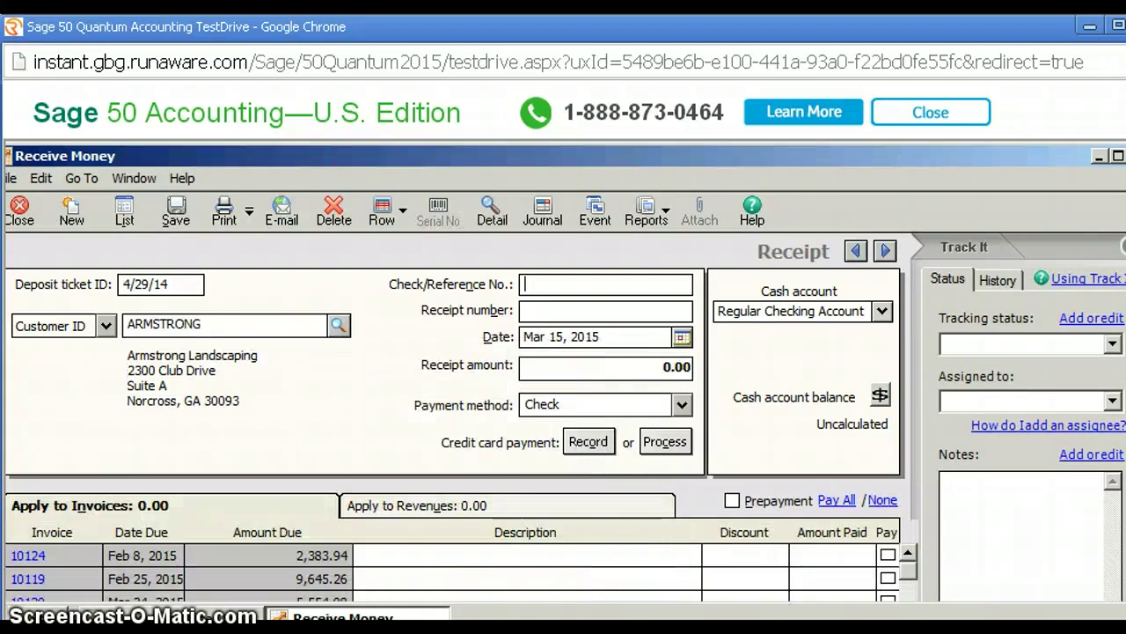
Enter check/reference number 20000 and receipt number 2000, keeping Regular Checking Account as the receipt's cash account.
left_click(605, 283)
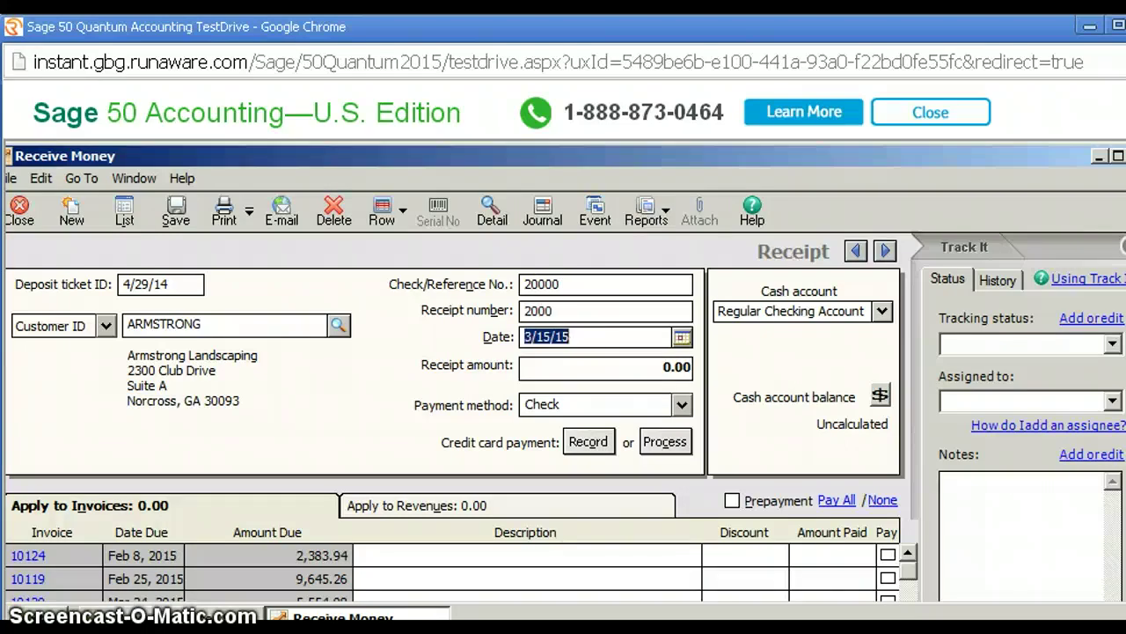
key("Tab")
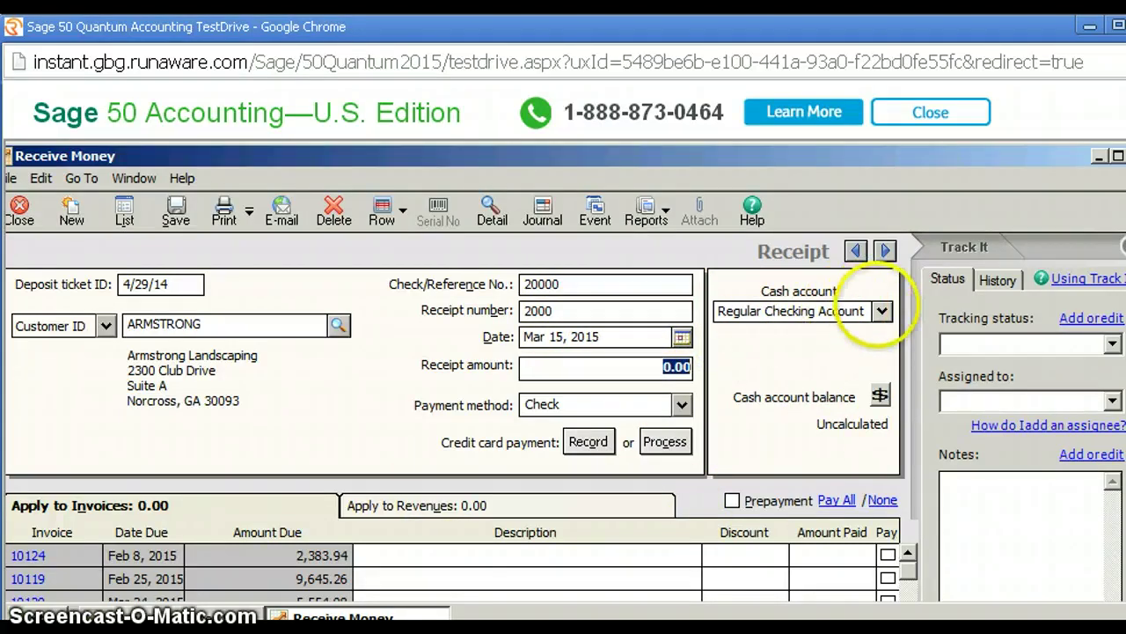
left_click(881, 311)
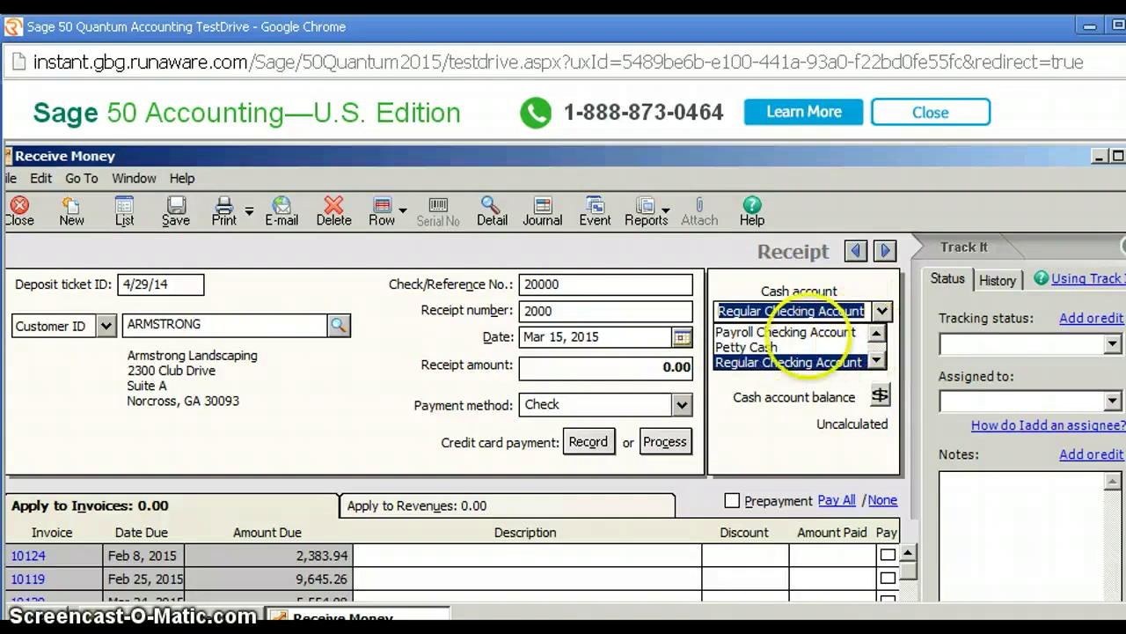
left_click(836, 353)
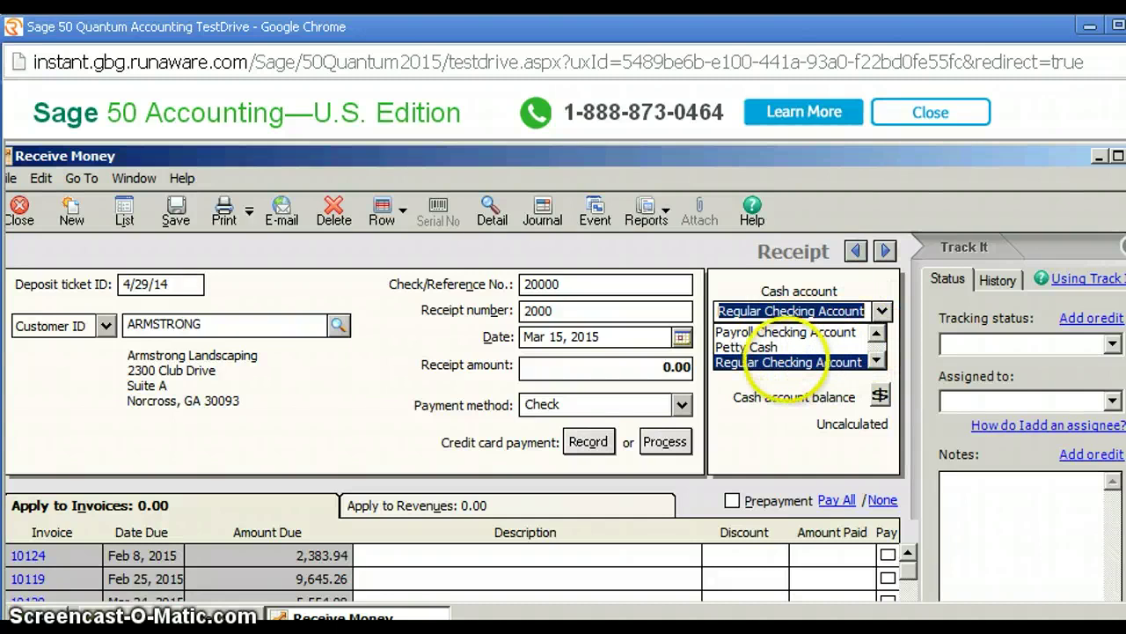
left_click(778, 364)
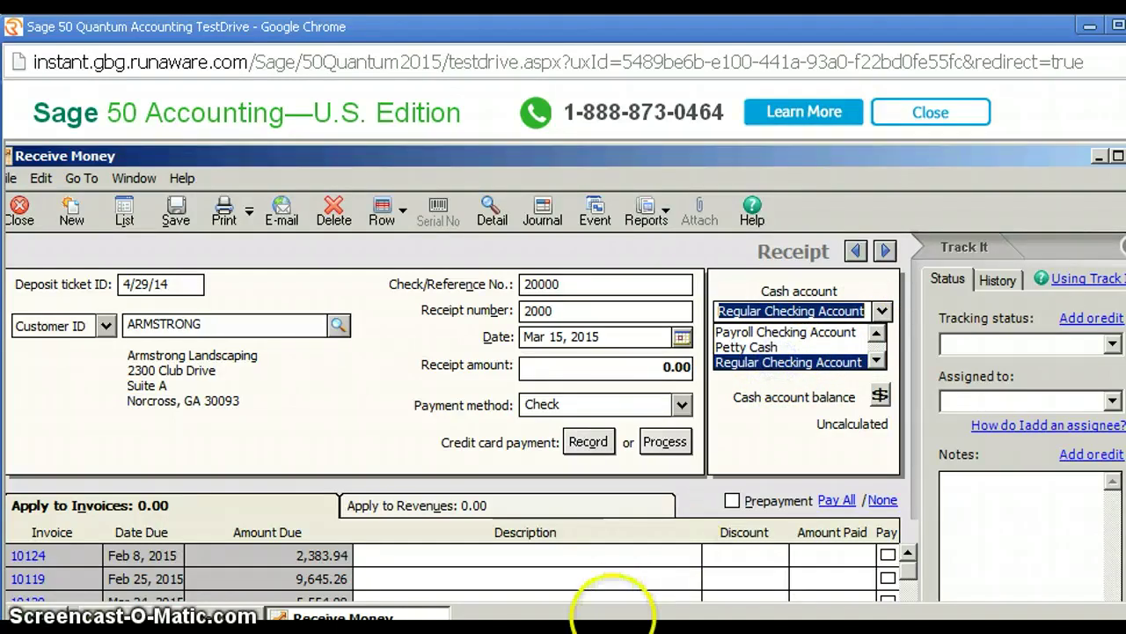
Describe the invoice 10124 line as PAYMENT OF INVOICE and mark that invoice for payment.
left_click(669, 555)
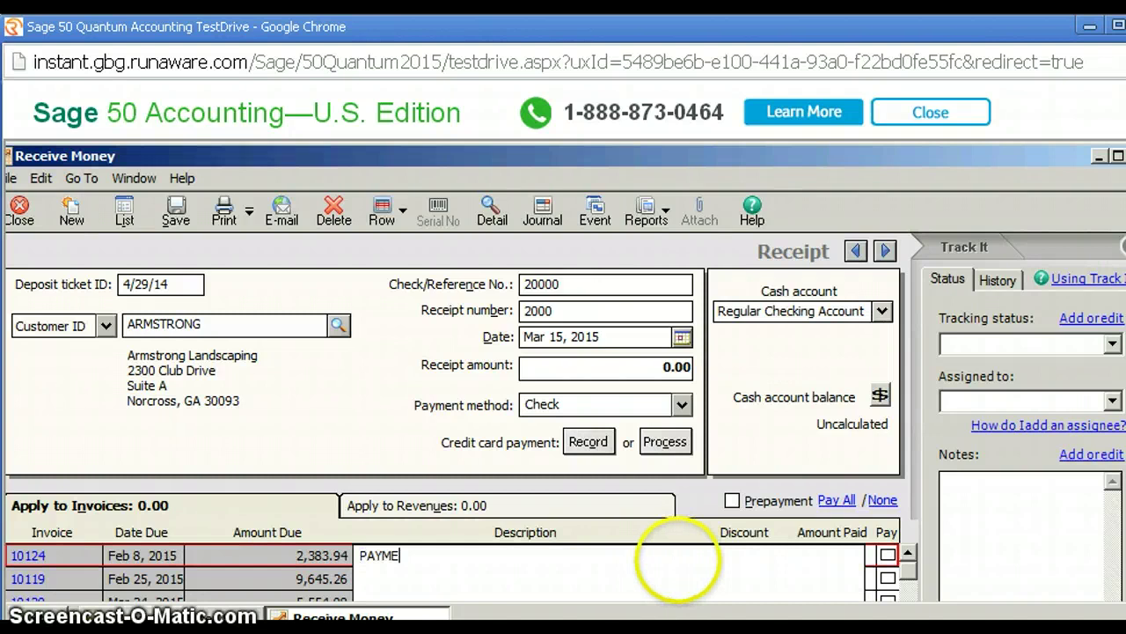
type("PAYMENT OF INVOICE")
key("Tab")
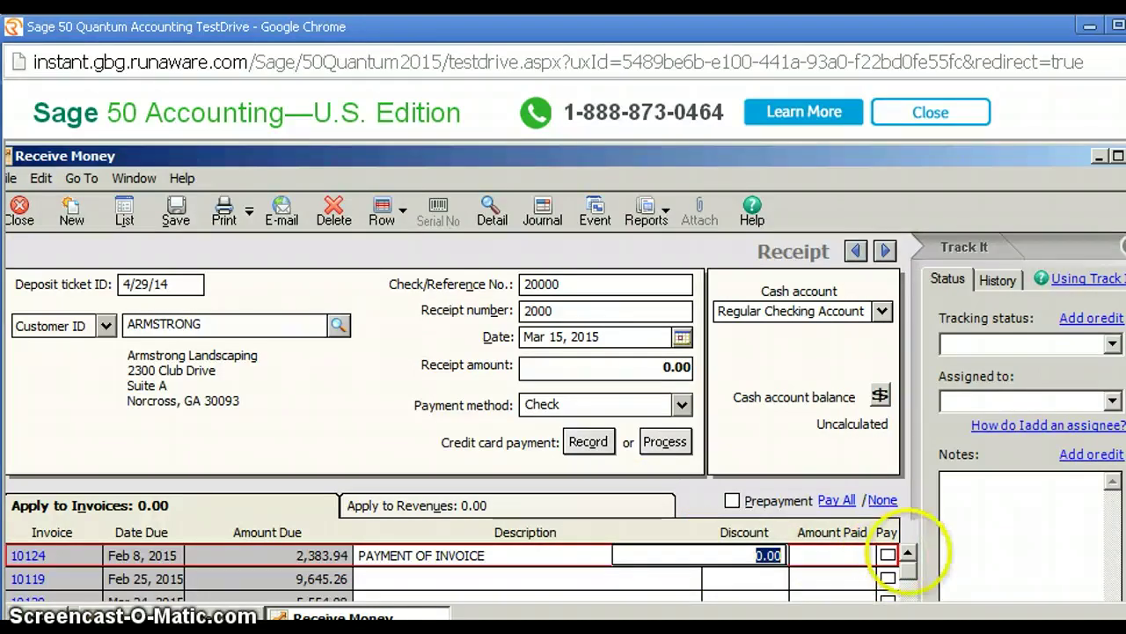
left_click(887, 555)
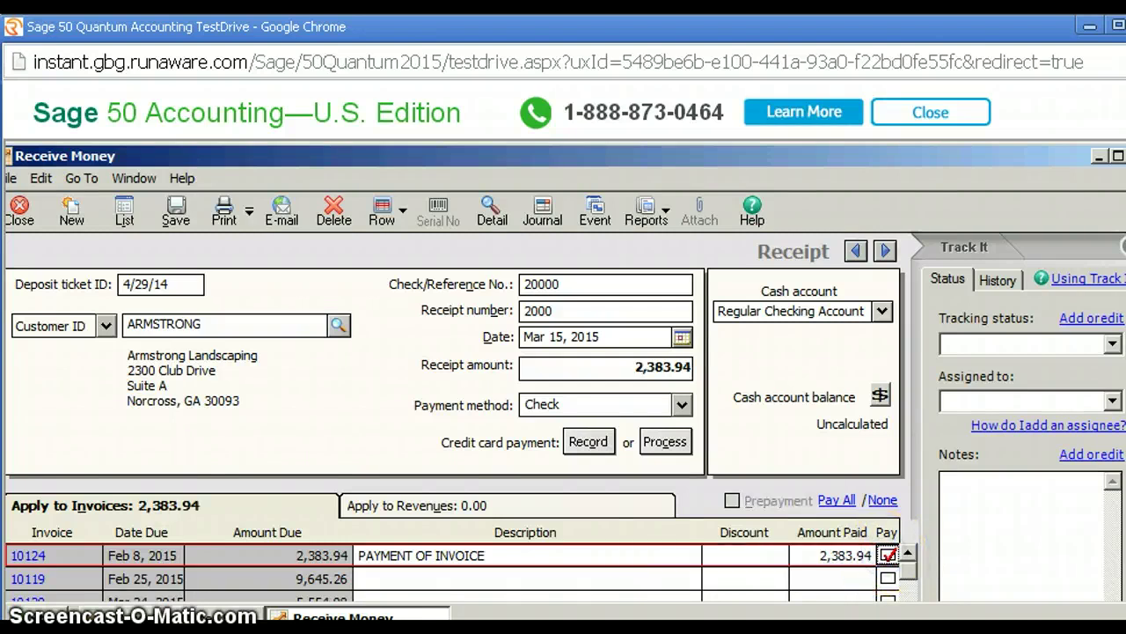
Mark invoice 10119 and the one listed below it for payment, and describe the 10119 line as PAYMENT OF INVOICE.
left_click(887, 578)
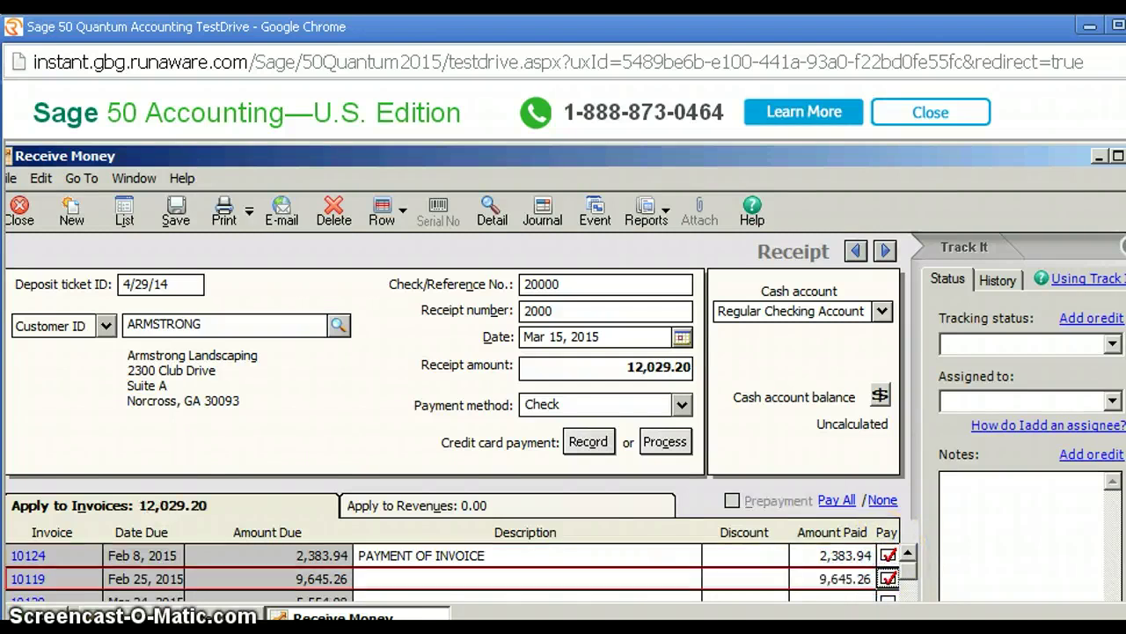
left_click(887, 601)
left_click(481, 581)
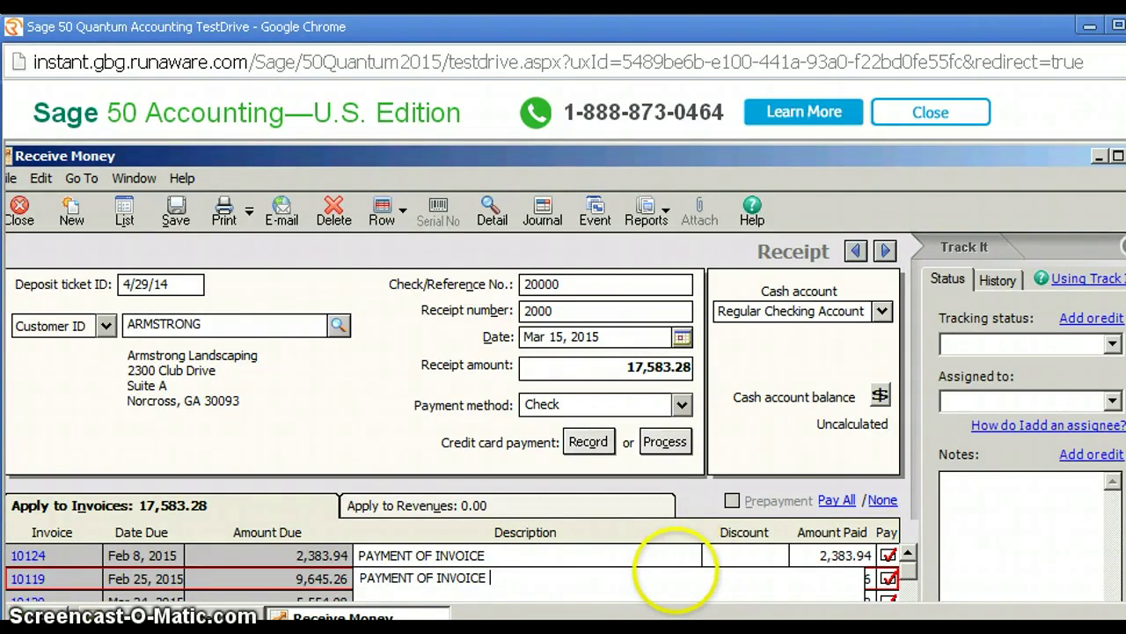
left_click(667, 549)
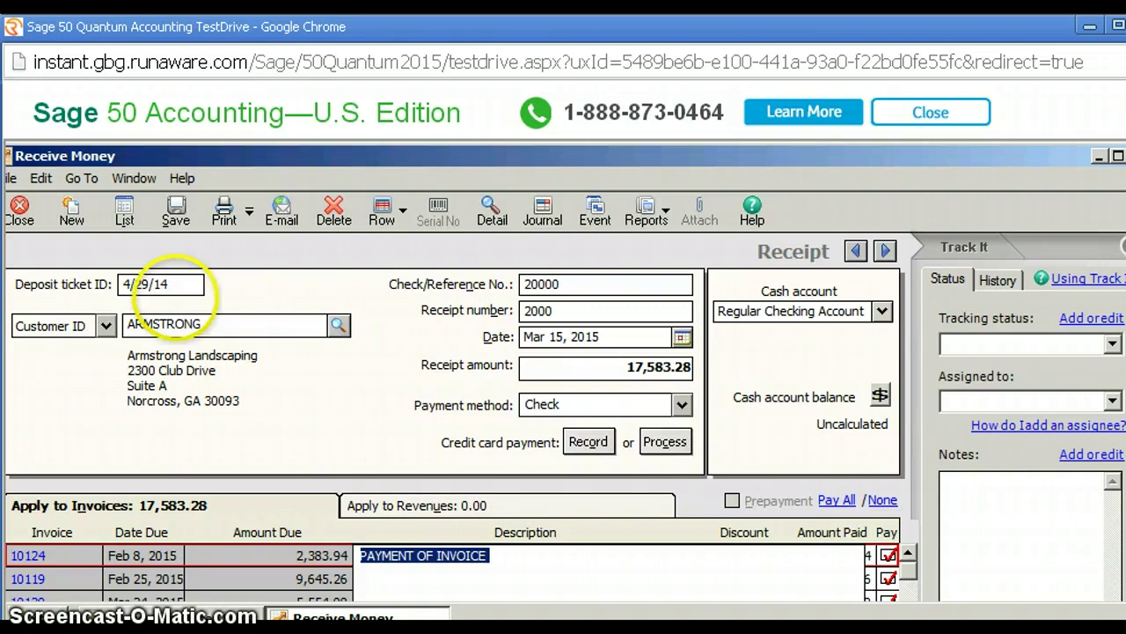
Set the receipt's deposit ticket ID to 2015001.
left_click(182, 282)
double_click(182, 282)
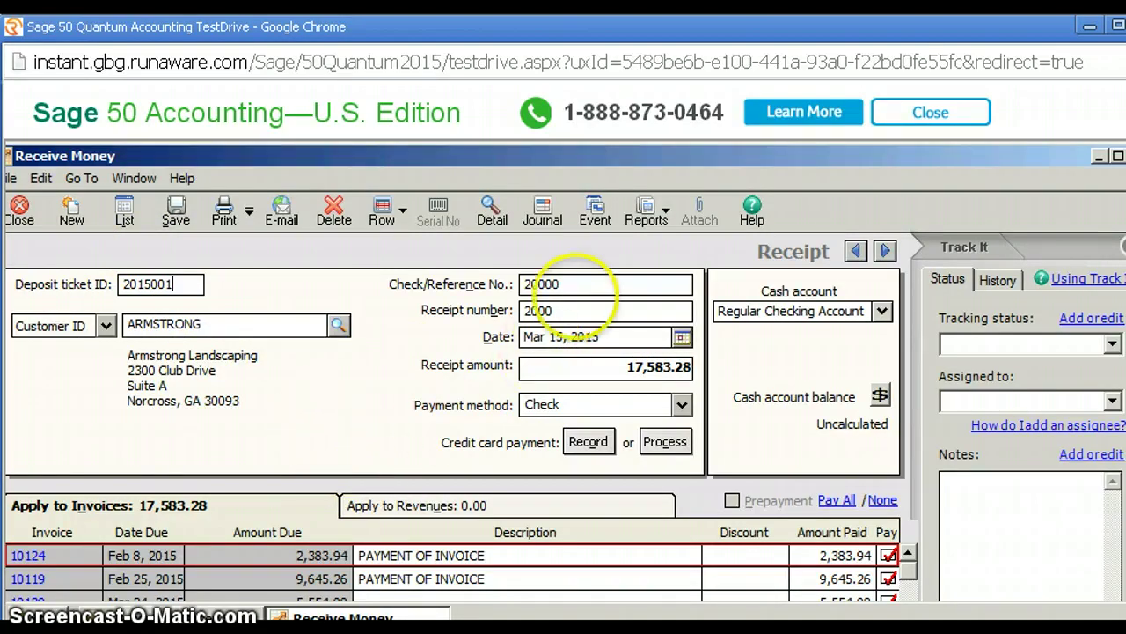
left_click(580, 280)
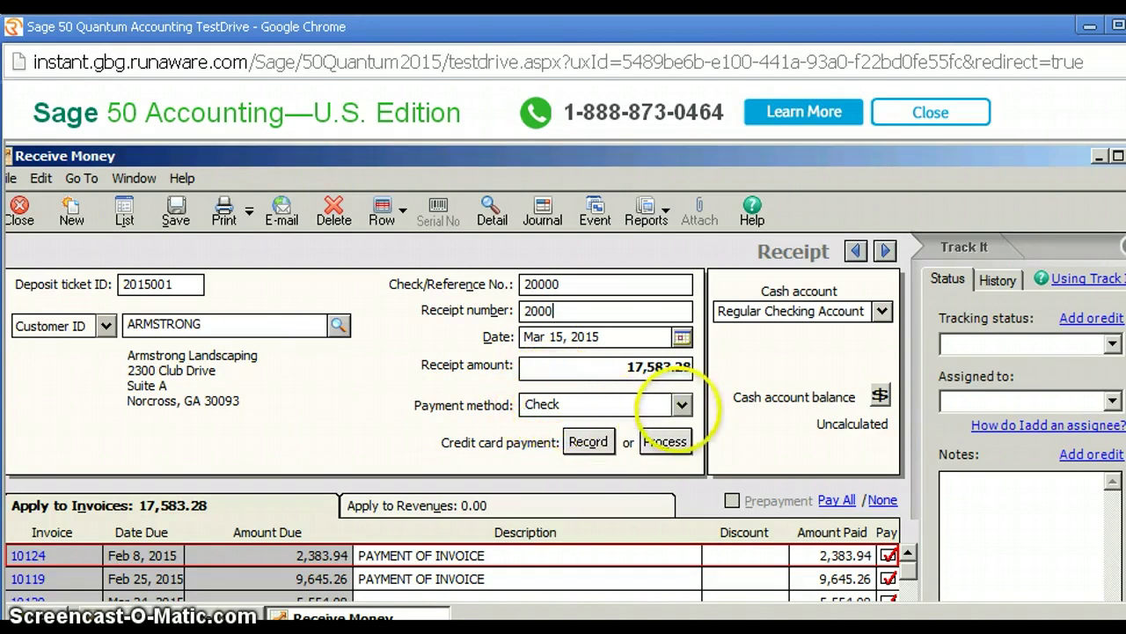
Keep Check as the payment method, save the Armstrong receipt and close the Receive Money window.
left_click(682, 404)
left_click(682, 404)
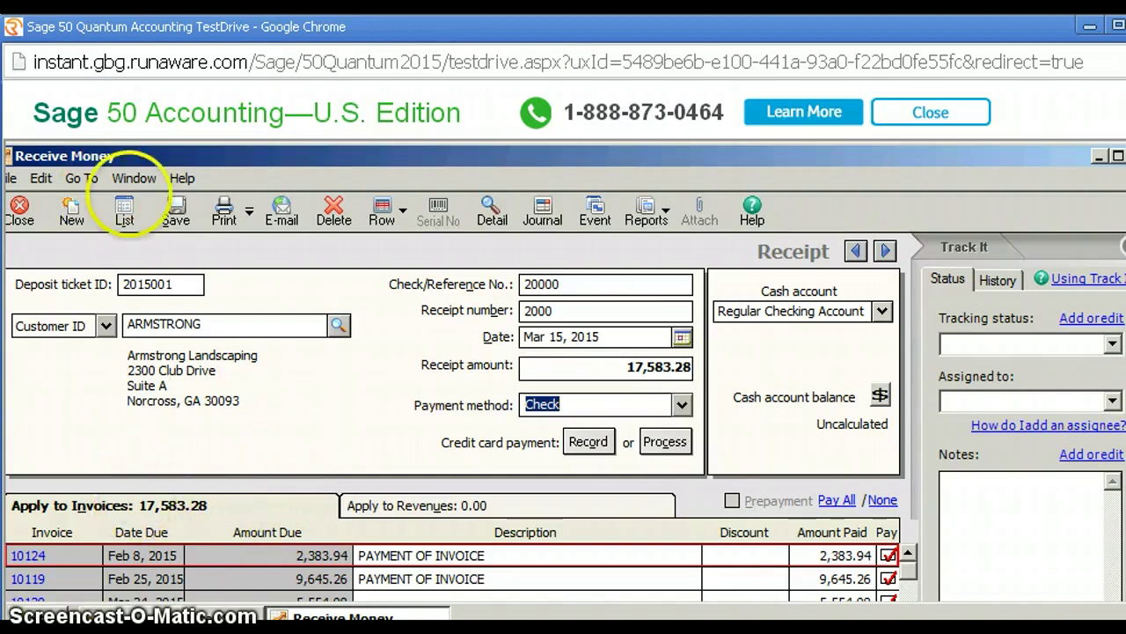
left_click(176, 211)
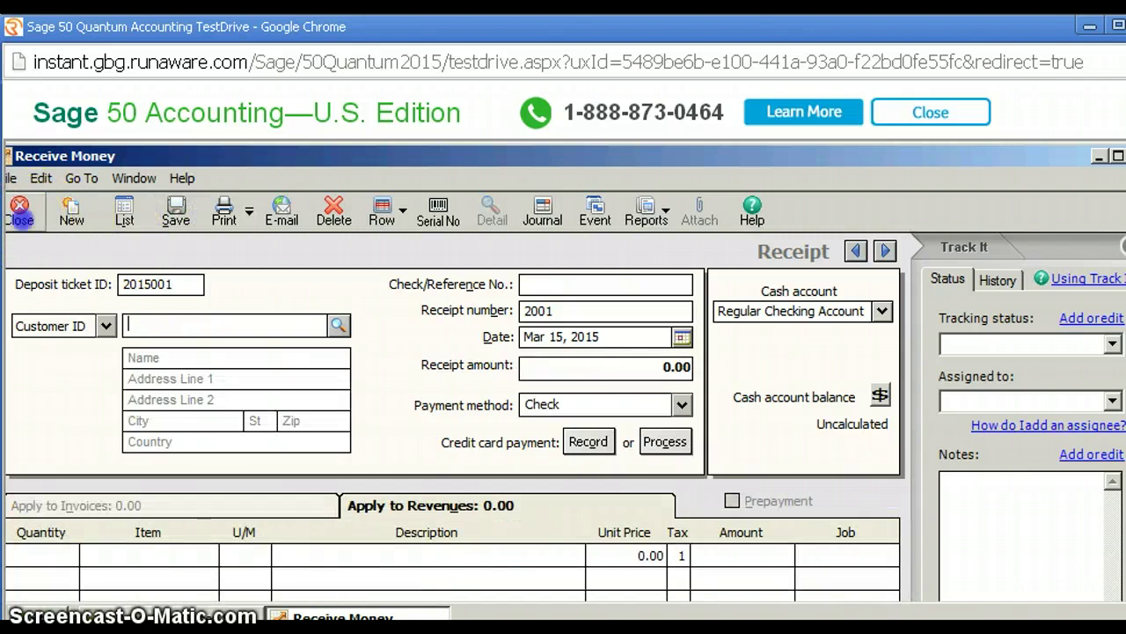
left_click(19, 211)
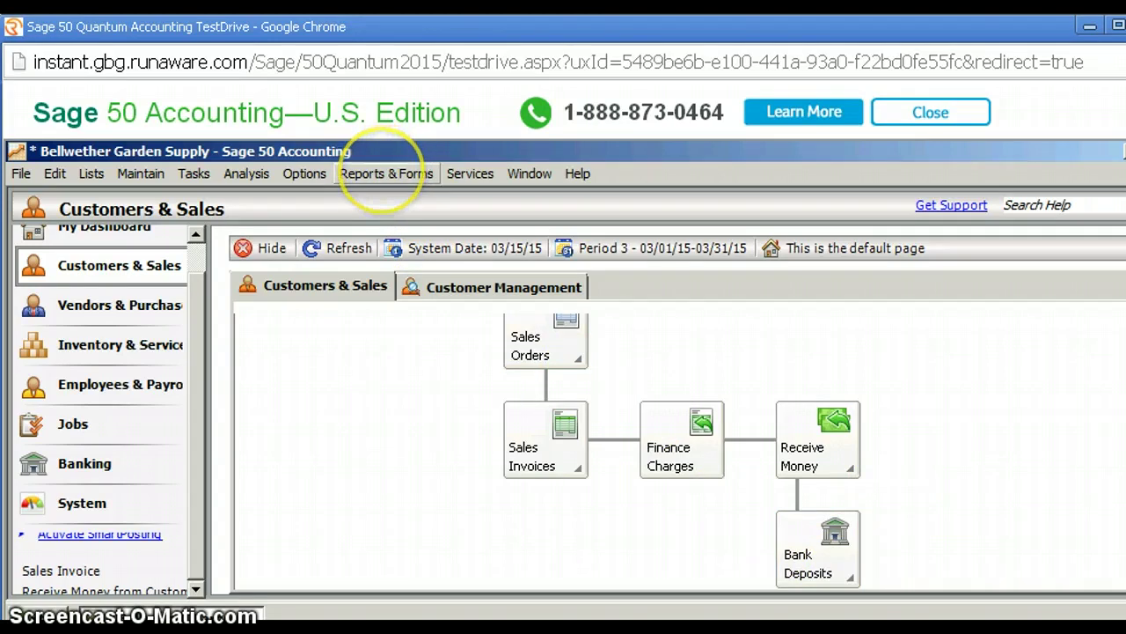
Display the Cash Receipts Journal from the Accounts Receivable reports.
left_click(383, 172)
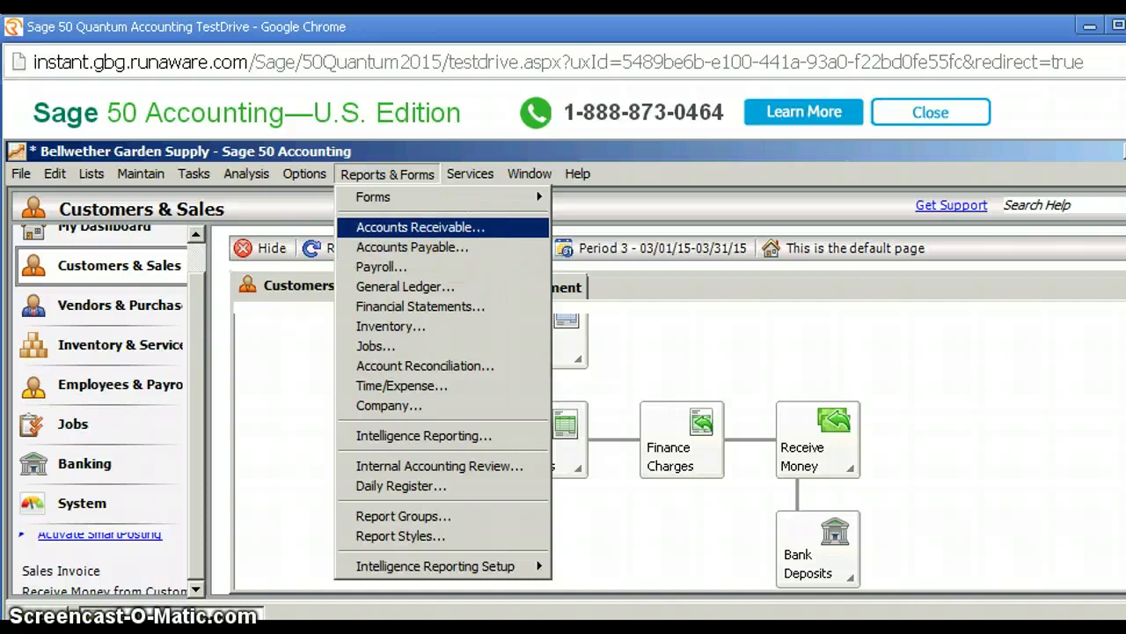
left_click(469, 228)
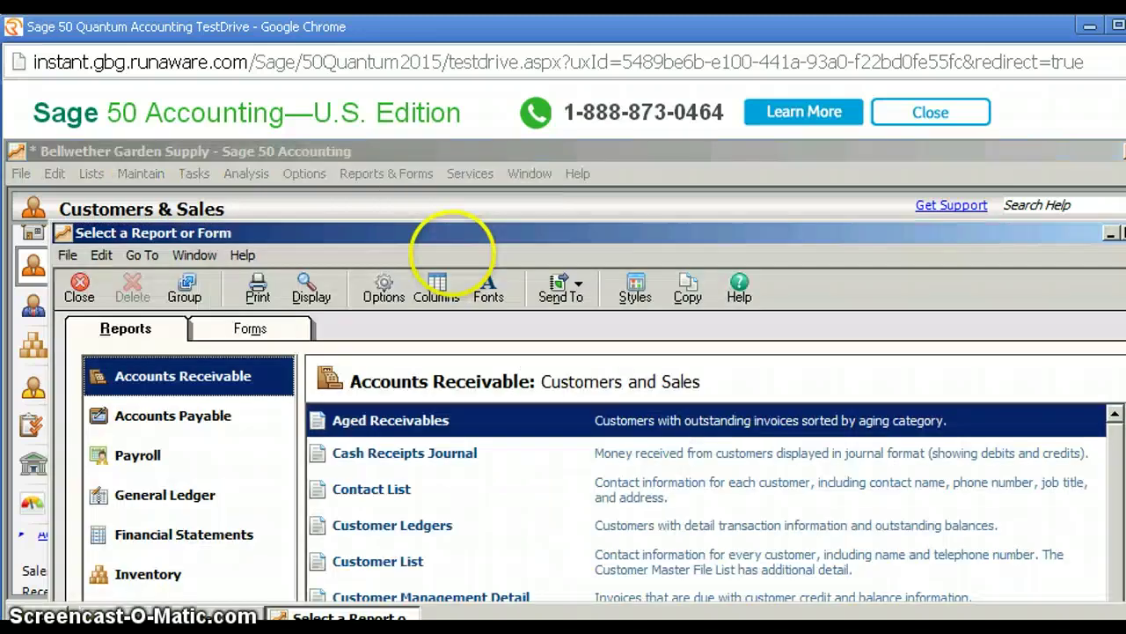
left_click(427, 452)
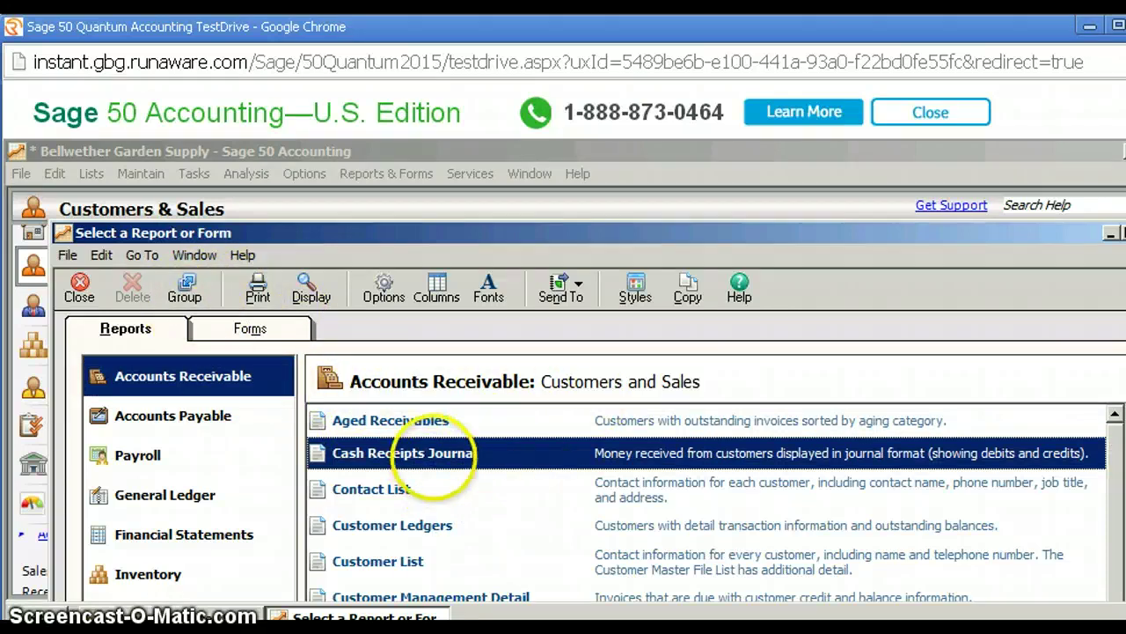
double_click(432, 452)
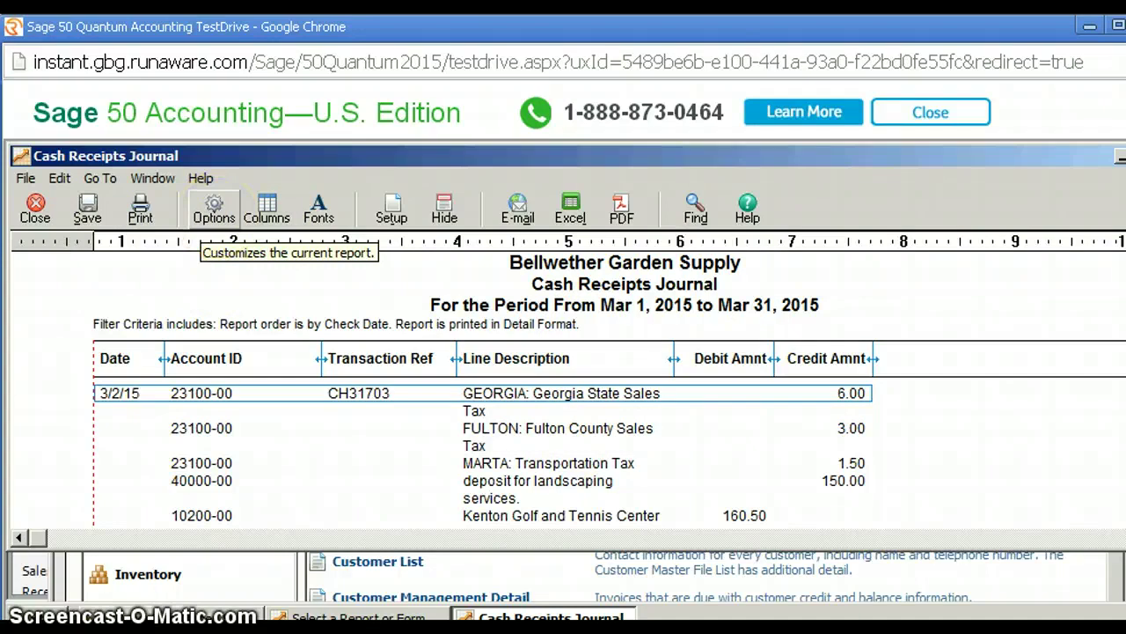
Look through the Cash Receipts Journal's date and filter options, and close them without applying changes.
left_click(214, 214)
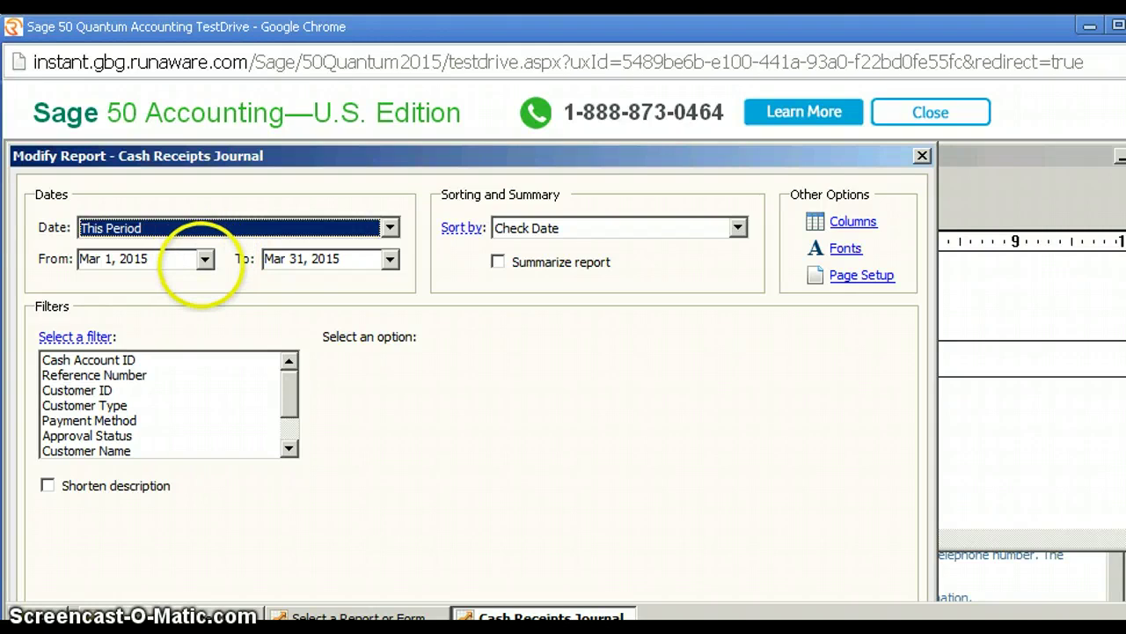
left_click(192, 260)
left_click(205, 259)
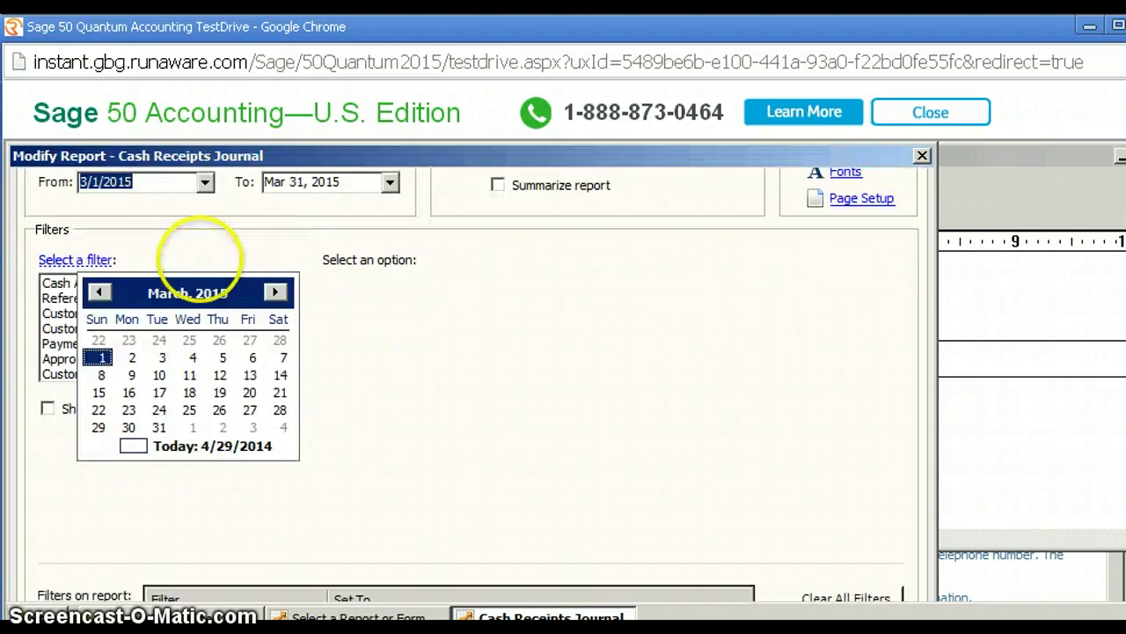
left_click(201, 242)
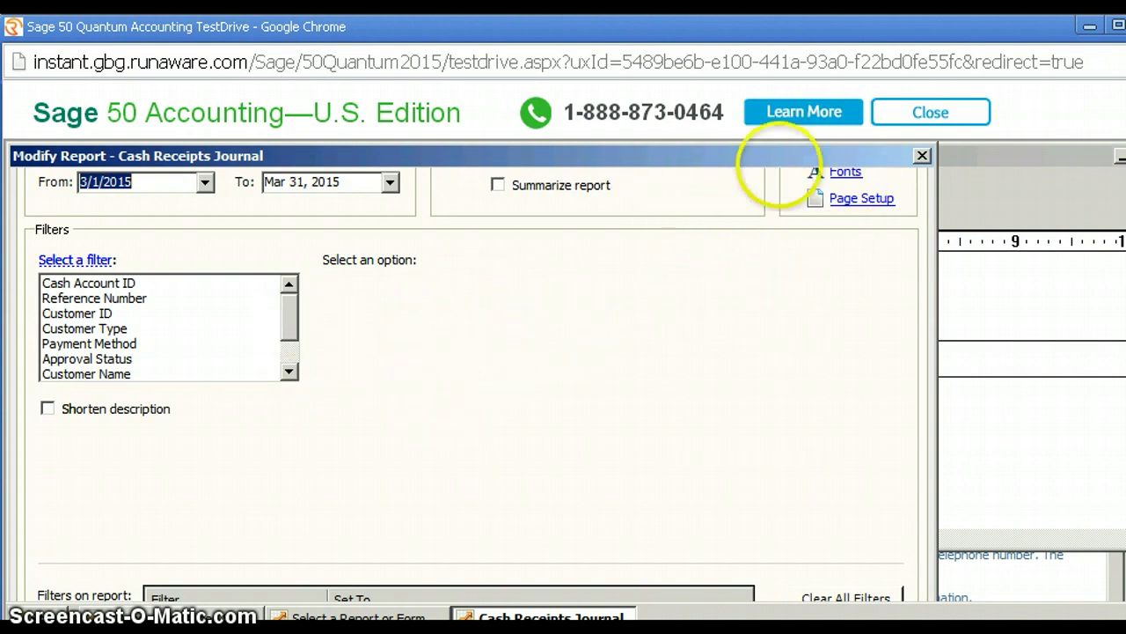
left_click(923, 156)
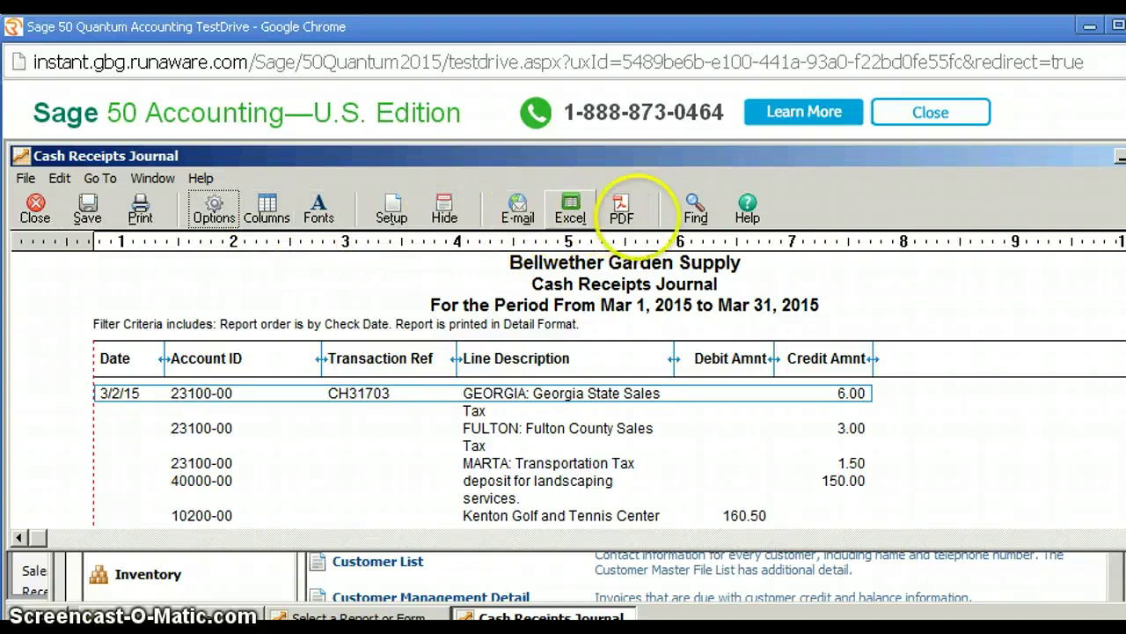
Export the Cash Receipts Journal to a new Microsoft Excel workbook in raw data layout, and accept the GoldMine startup prompt.
scroll(471, 396, "down", 5)
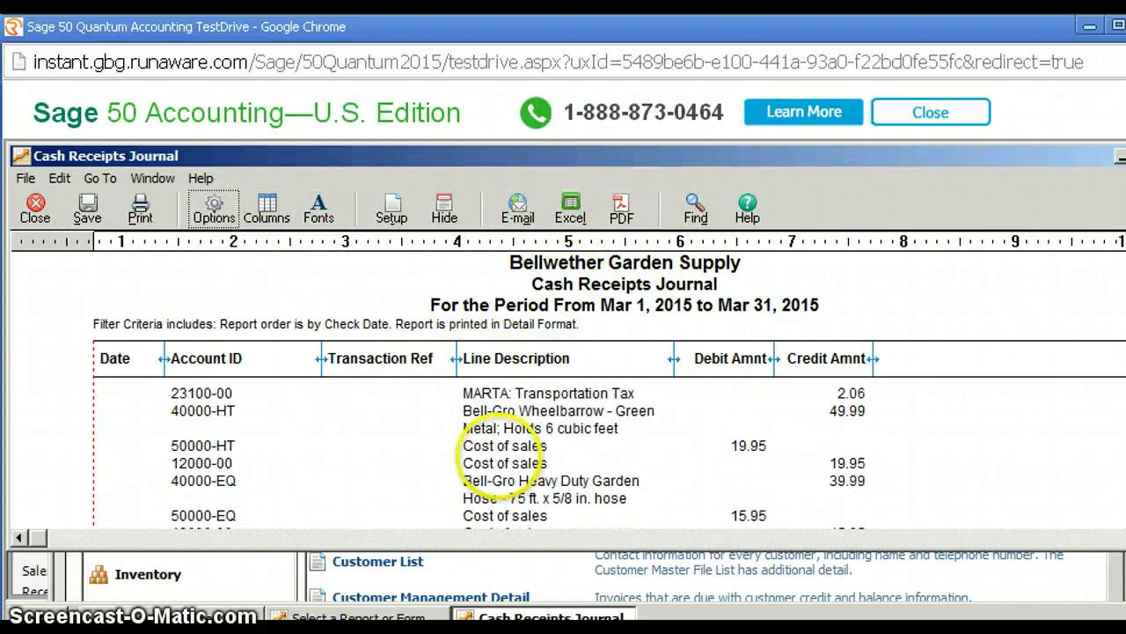
scroll(499, 455, "down", 3)
scroll(506, 453, "up", 10)
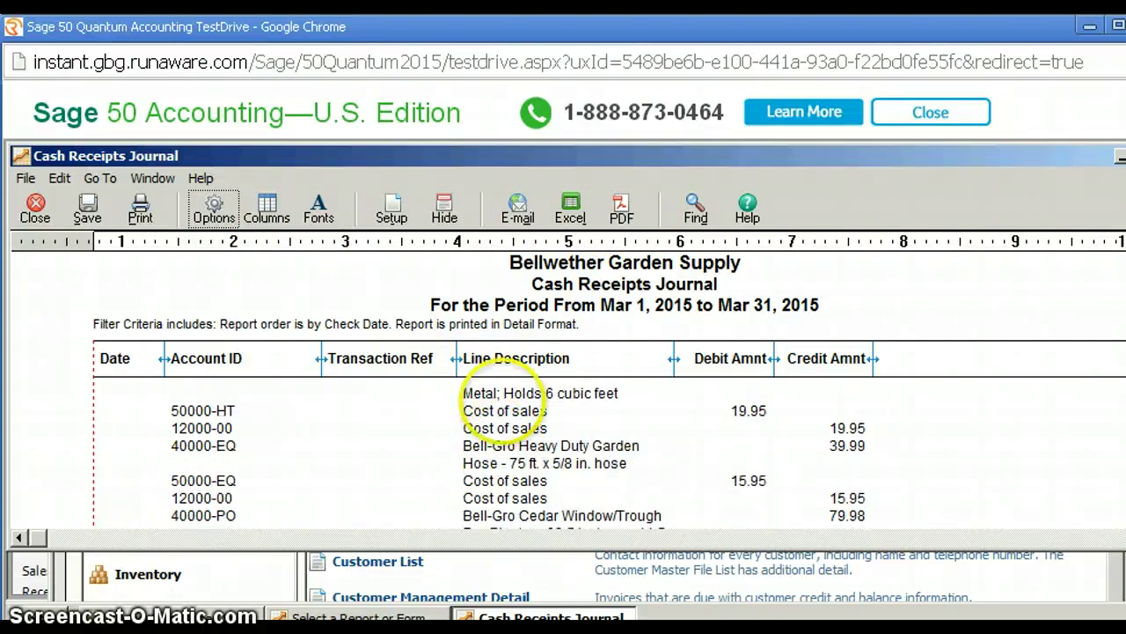
scroll(497, 365, "up", 2)
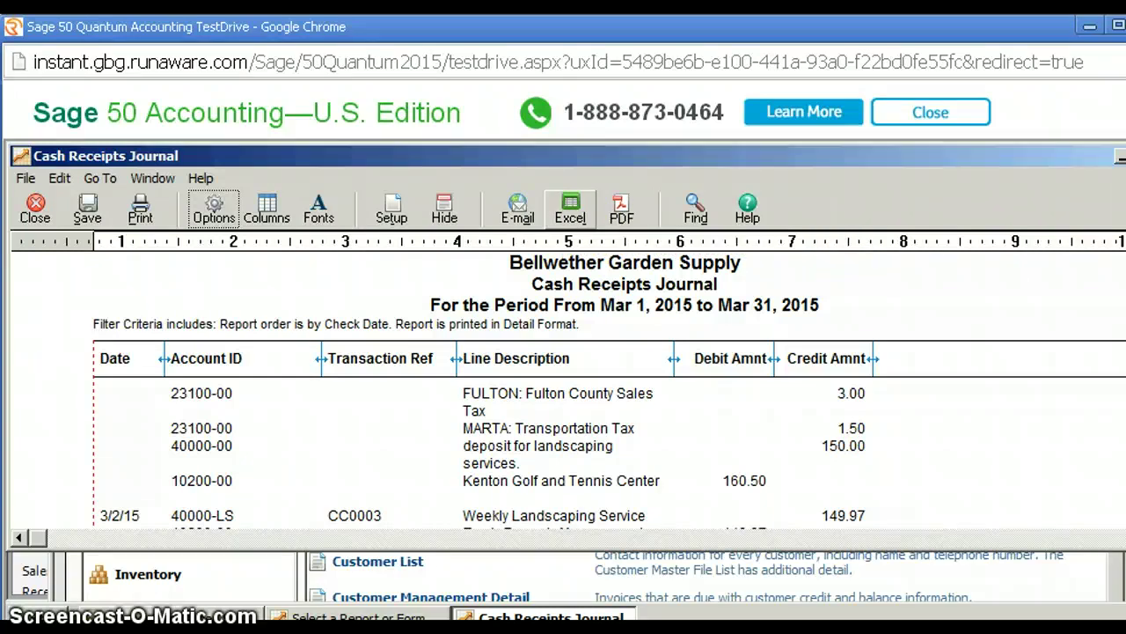
left_click(570, 213)
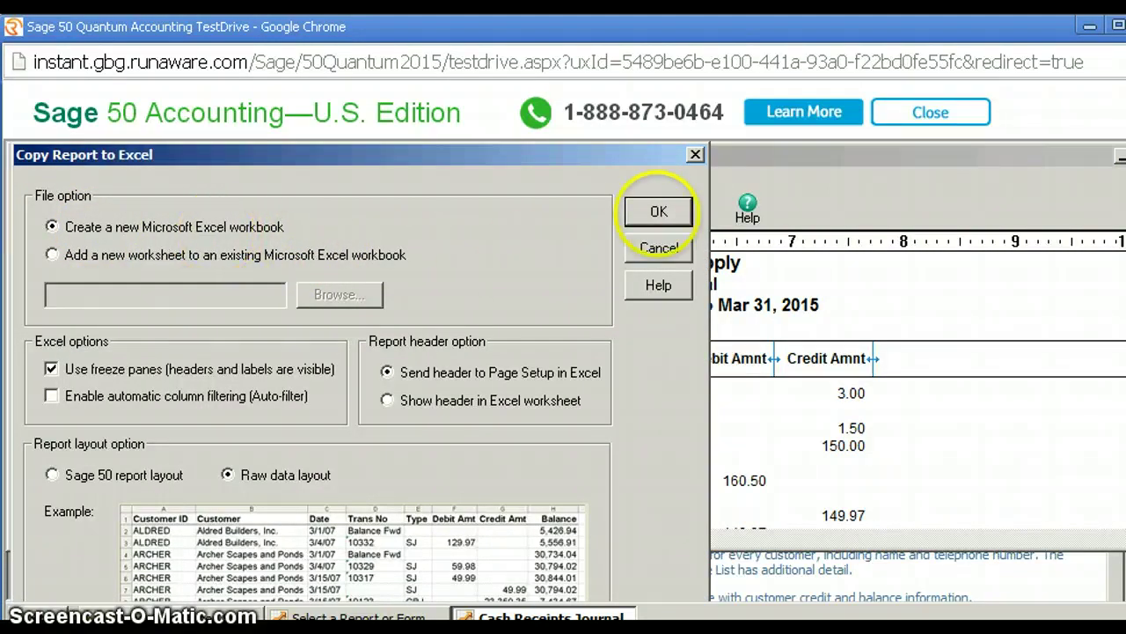
left_click(659, 212)
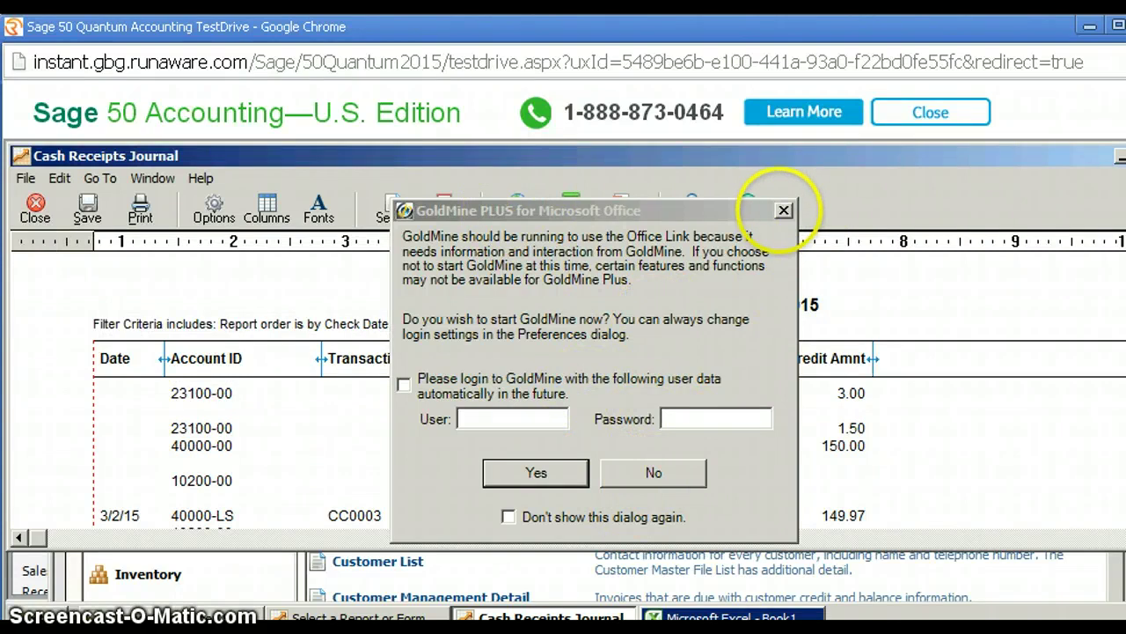
left_click(532, 466)
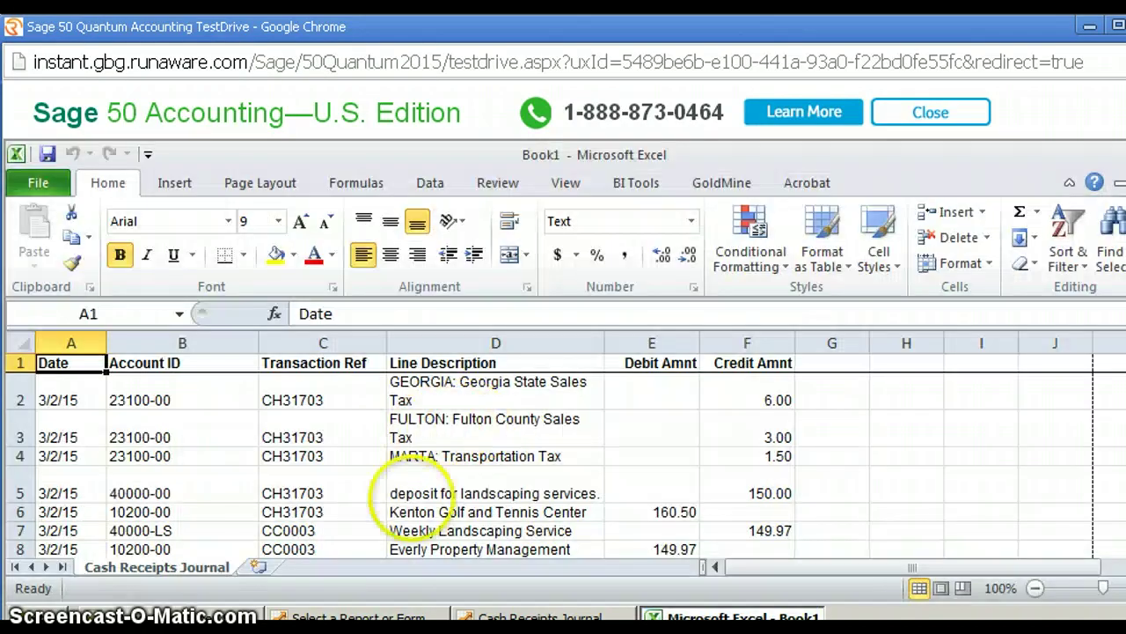
Examine the exported Cash Receipts Journal worksheet from its first entries through to the debit and credit totals.
mouse_move(361, 616)
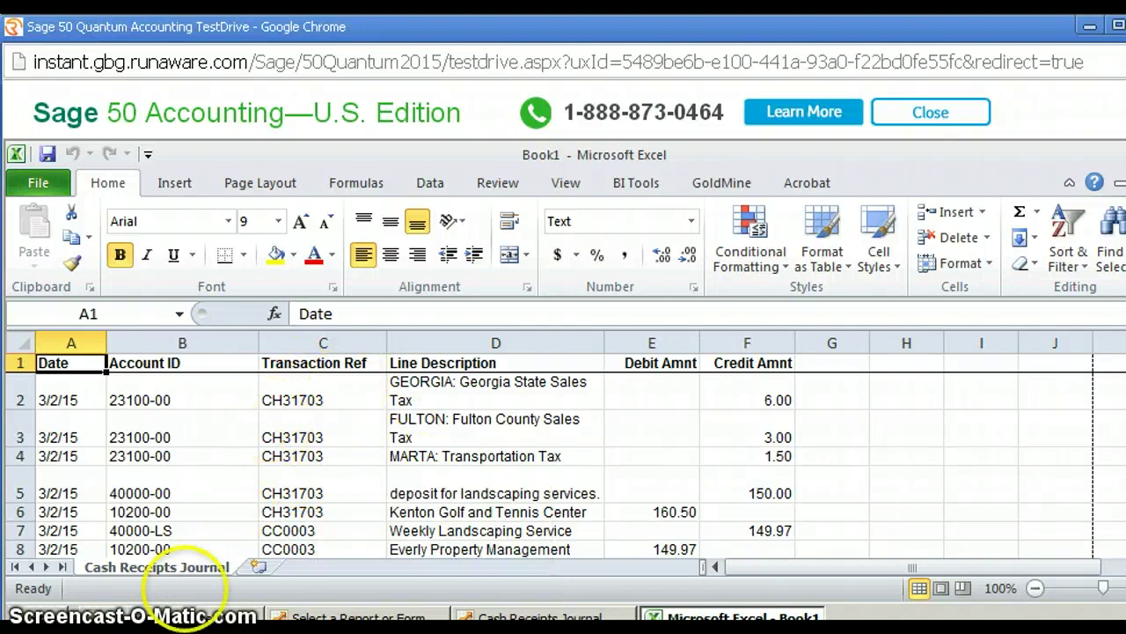
scroll(276, 423, "down", 3)
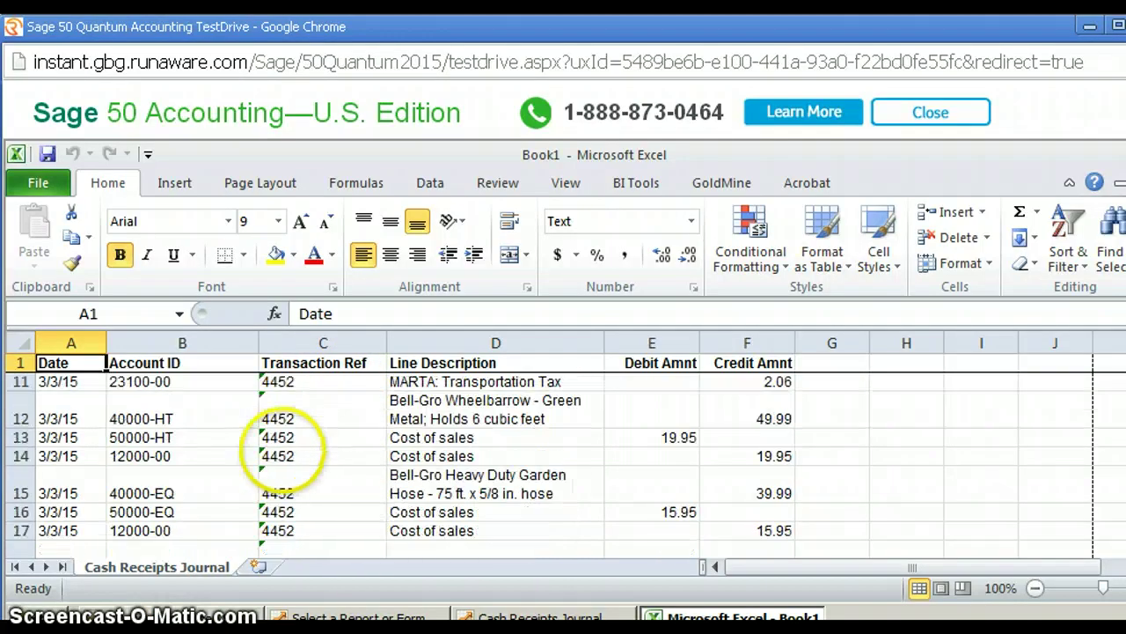
scroll(290, 444, "down", 7)
scroll(299, 444, "up", 9)
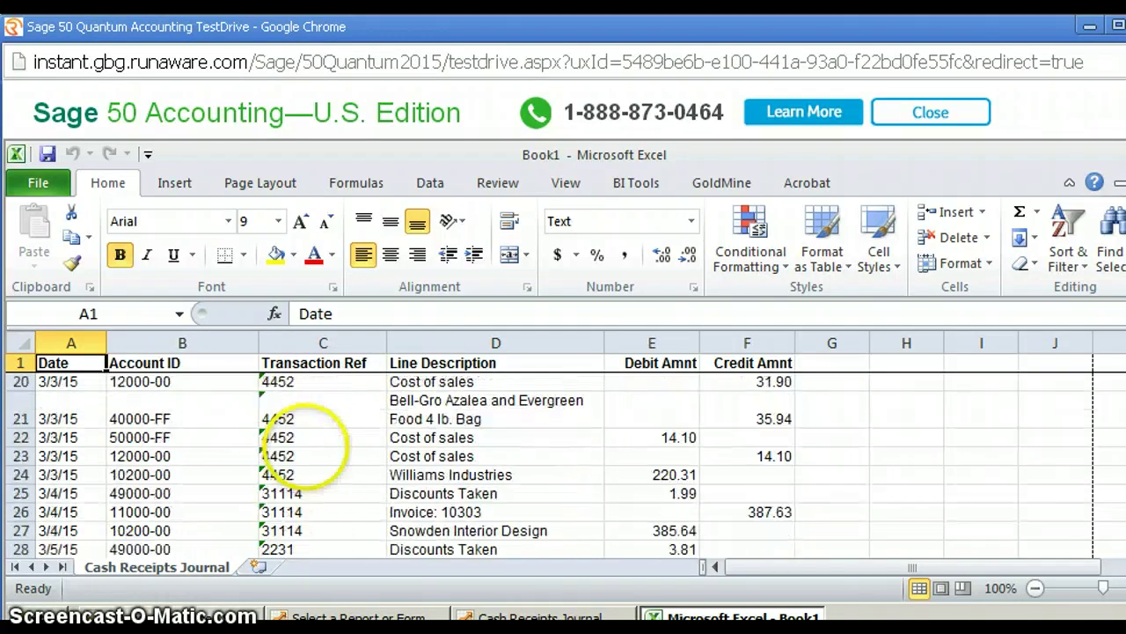
scroll(304, 432, "up", 1)
scroll(312, 440, "down", 9)
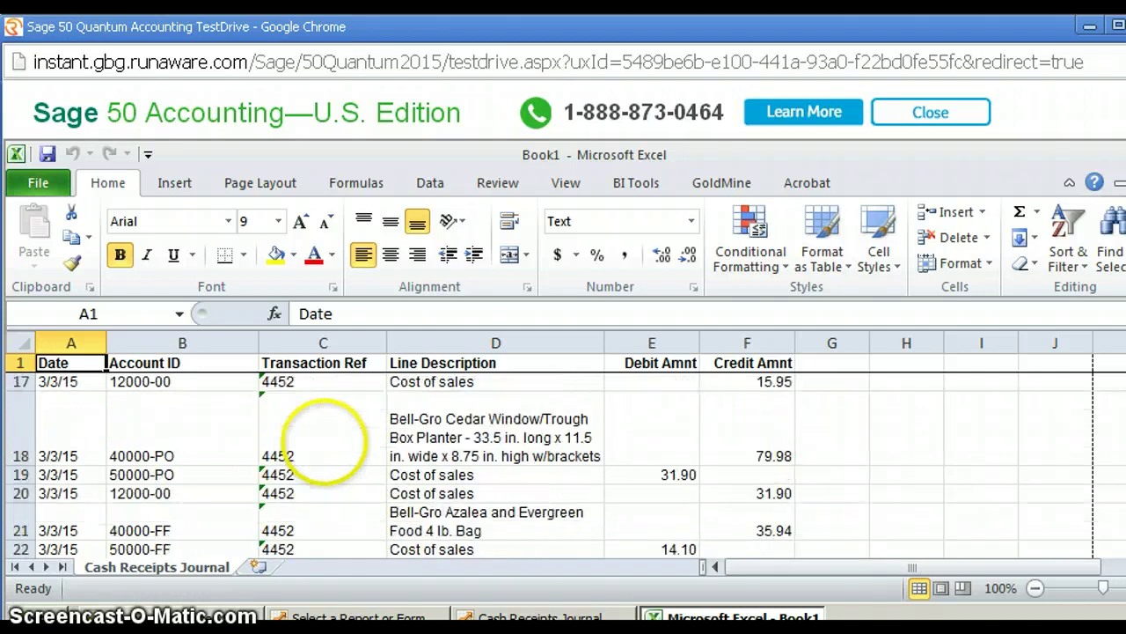
scroll(321, 440, "down", 20)
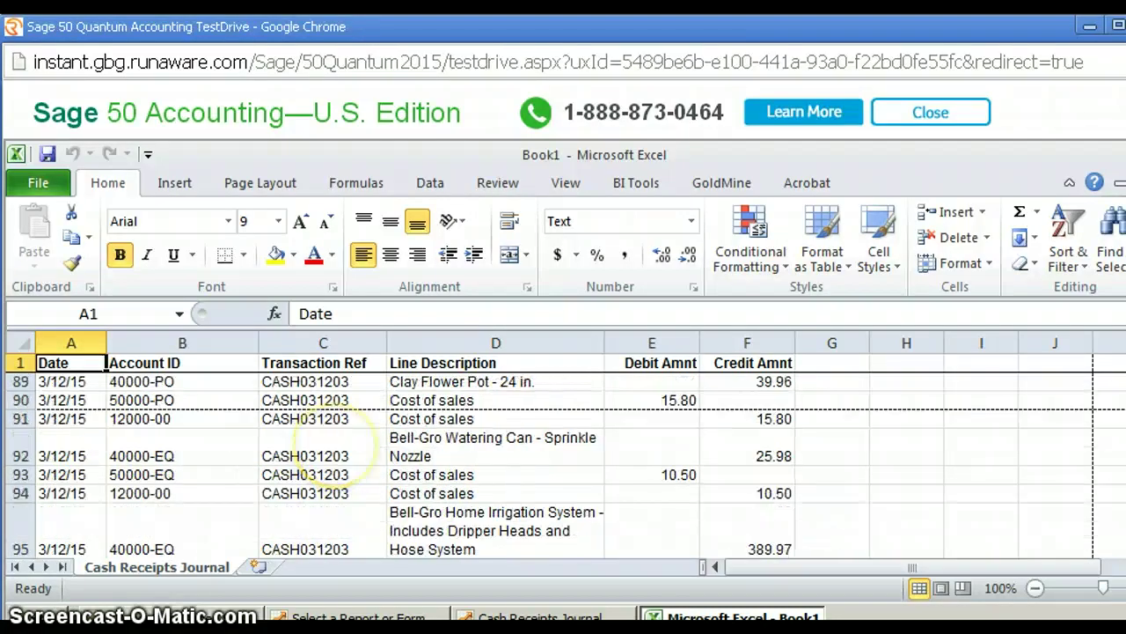
scroll(563, 467, "down", 12)
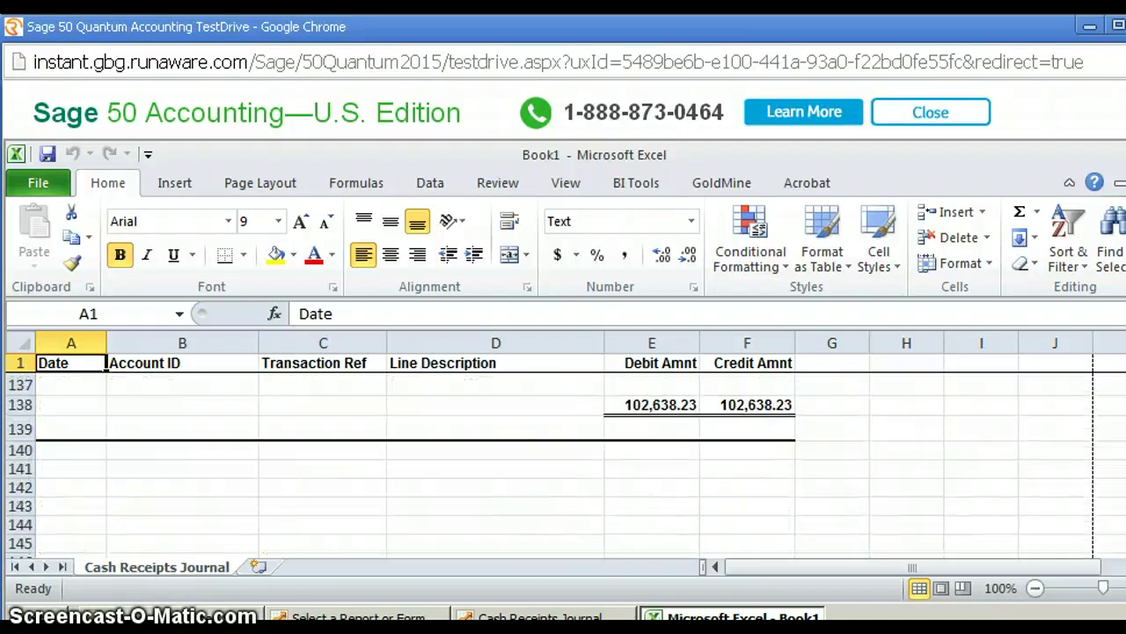
scroll(402, 465, "up", 20)
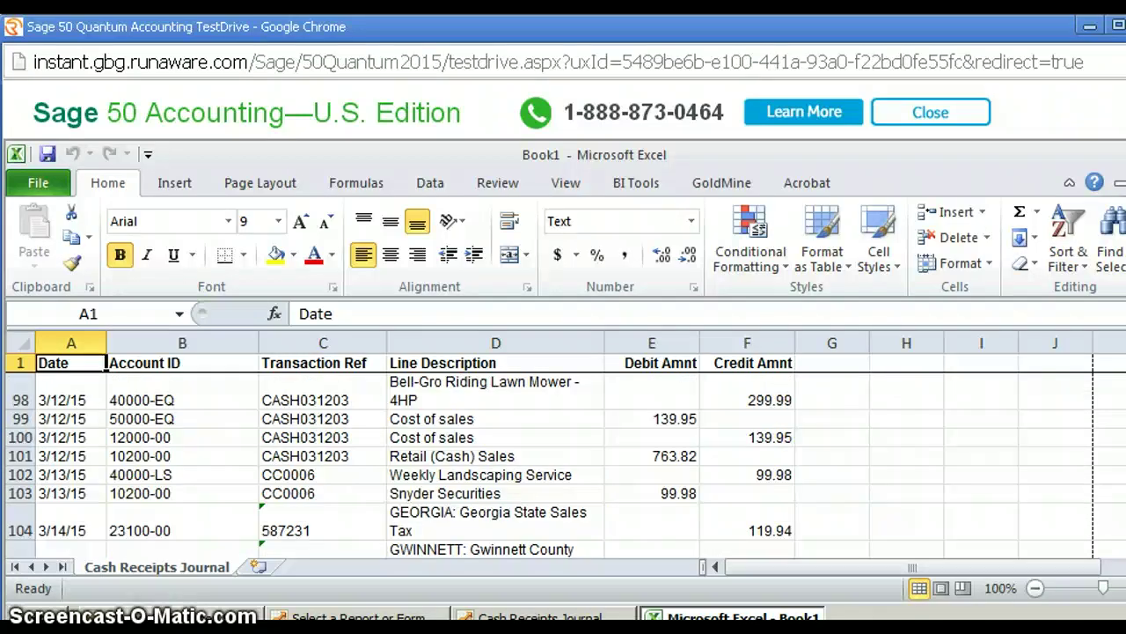
scroll(563, 465, "up", 20)
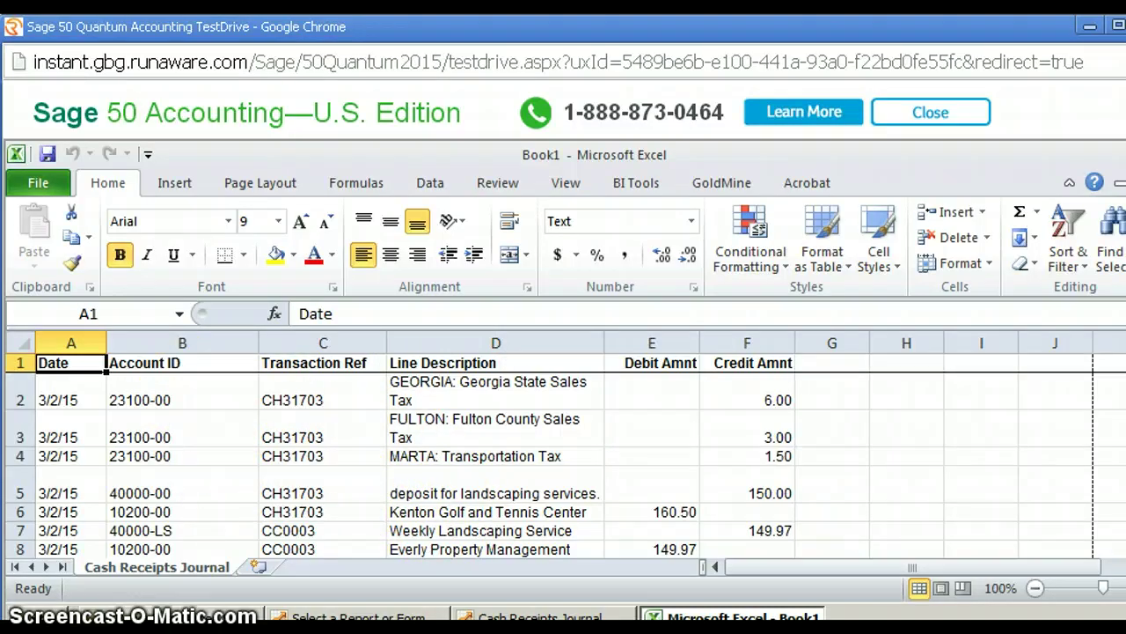
Switch back to Sage 50 Accounting, view the customer record of Cannon Healthcare Center, and close it unchanged.
left_click(352, 616)
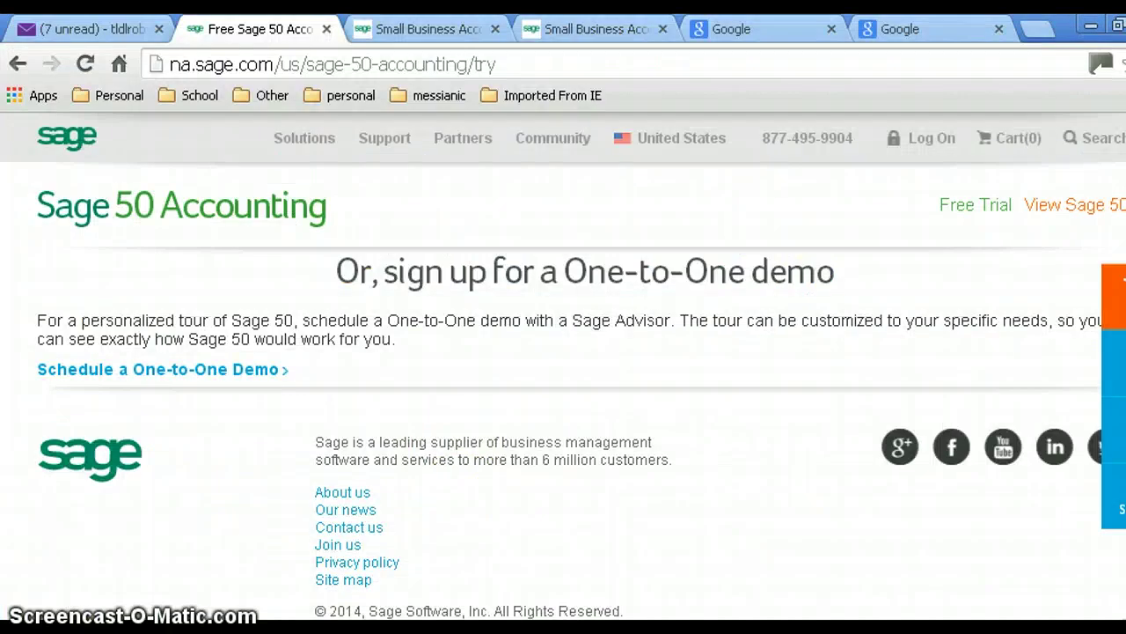
key("alt+Tab")
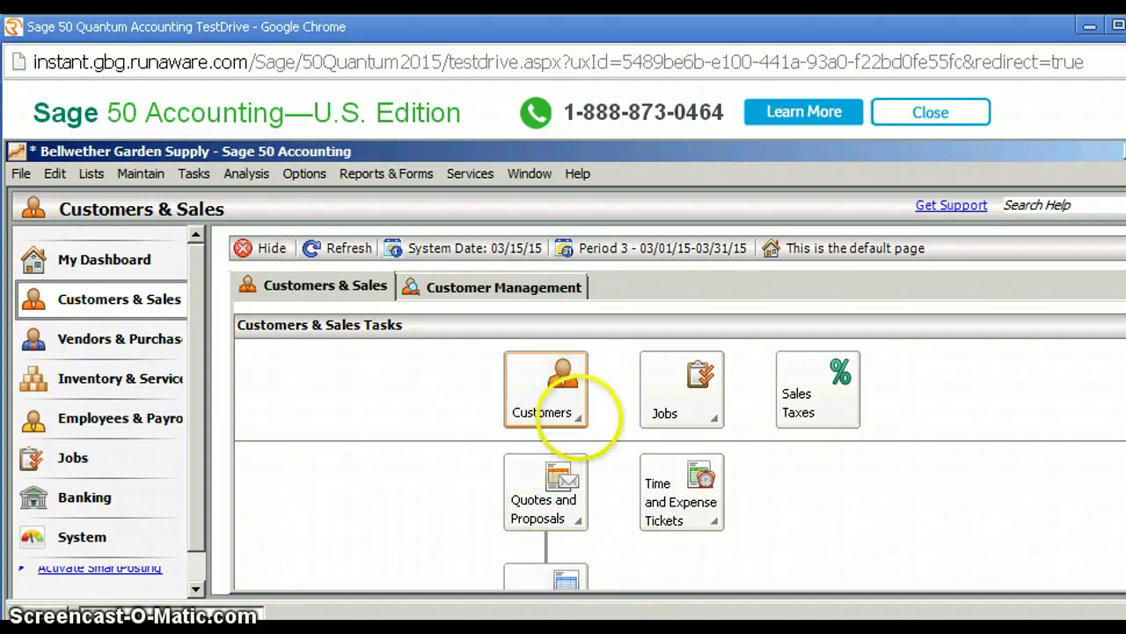
left_click(574, 414)
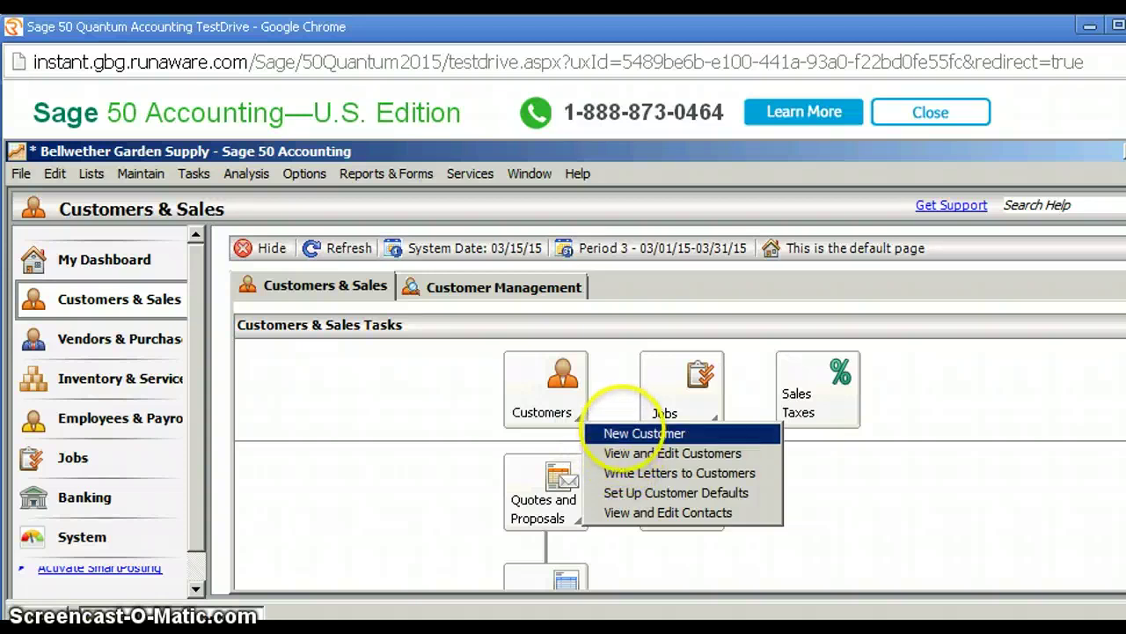
left_click(619, 433)
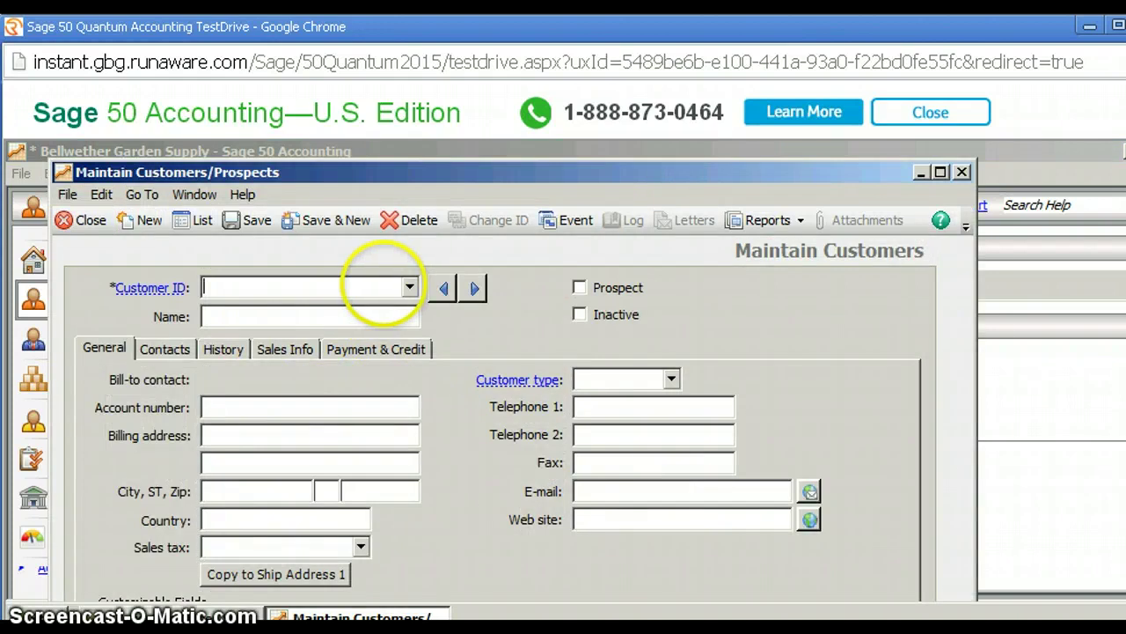
left_click(411, 288)
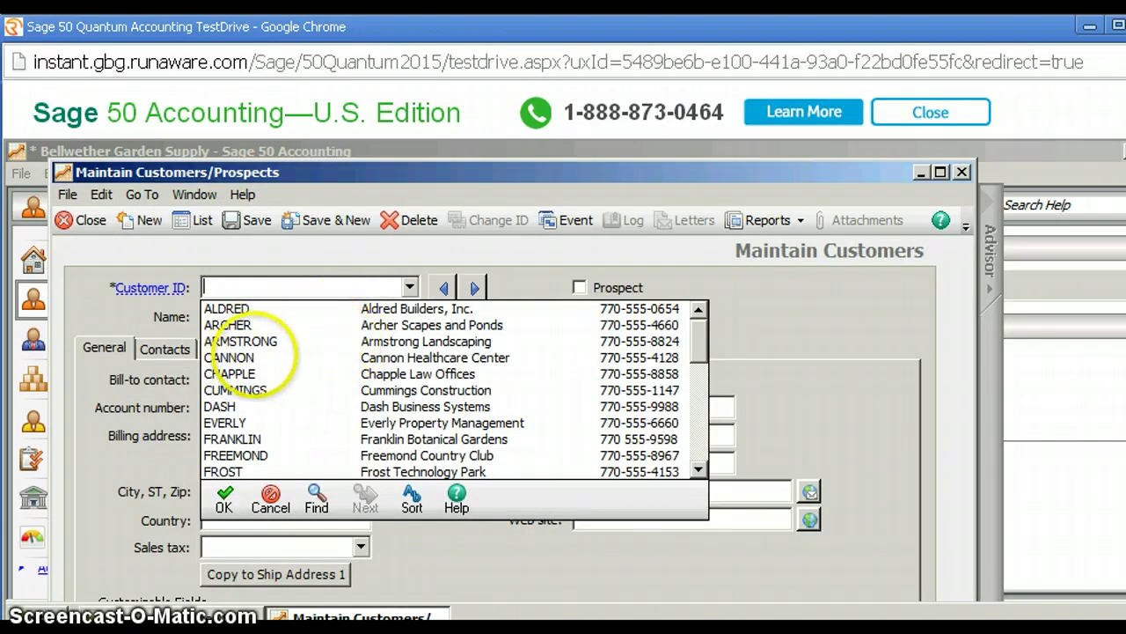
double_click(242, 358)
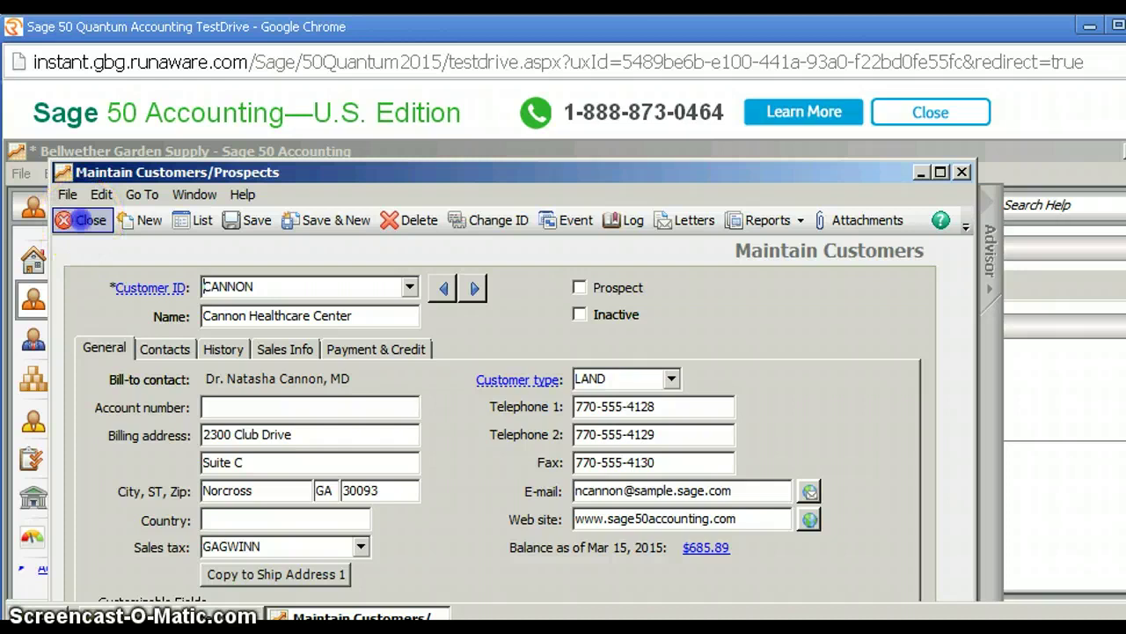
left_click(88, 220)
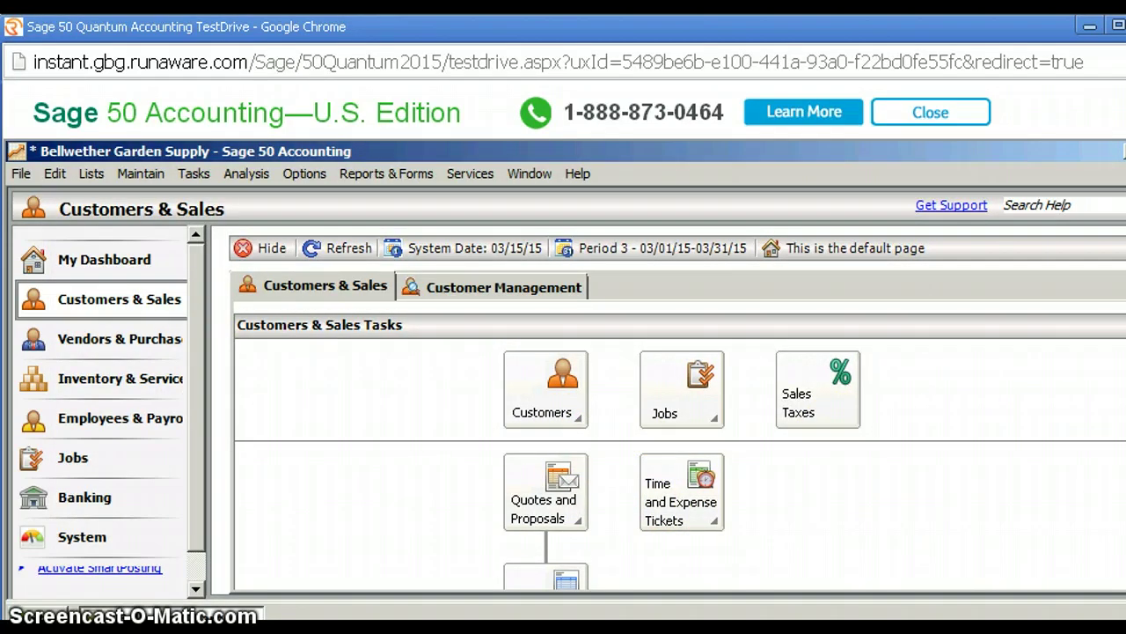
Start a new sales order for Armstrong Landscaping and fill in its sales order number.
scroll(680, 450, "down", 1)
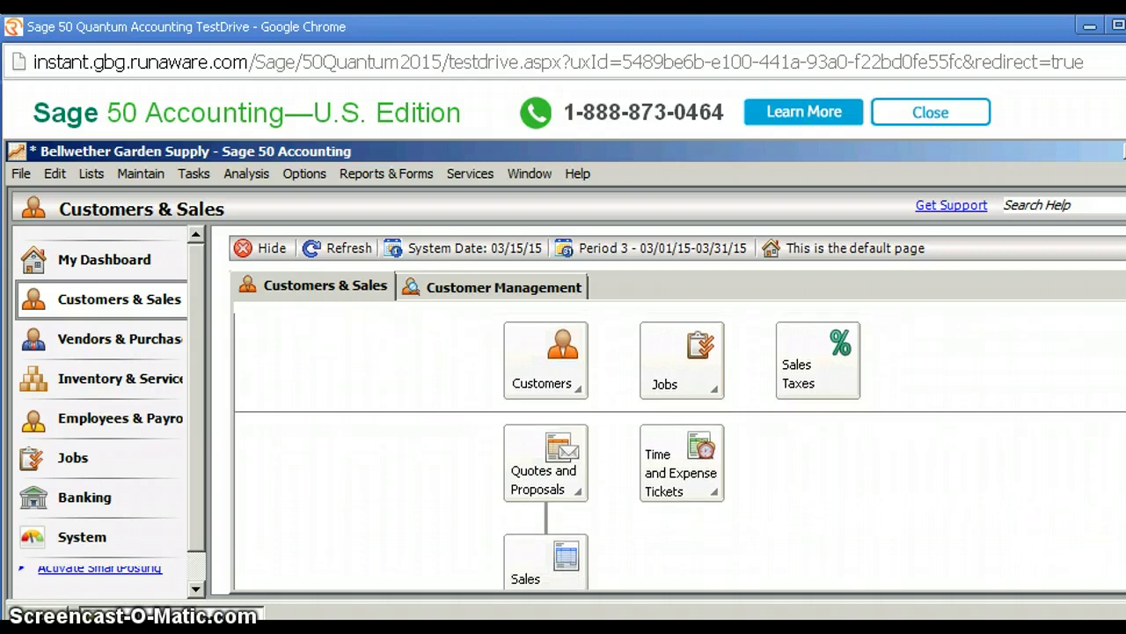
scroll(681, 450, "down", 1)
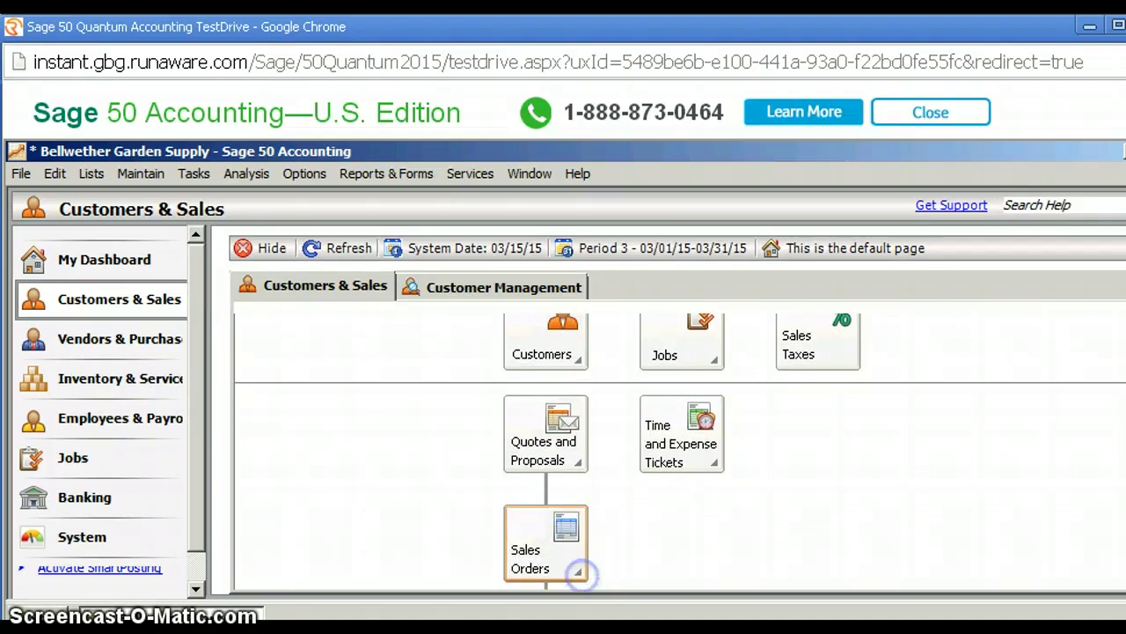
left_click(578, 572)
left_click(627, 522)
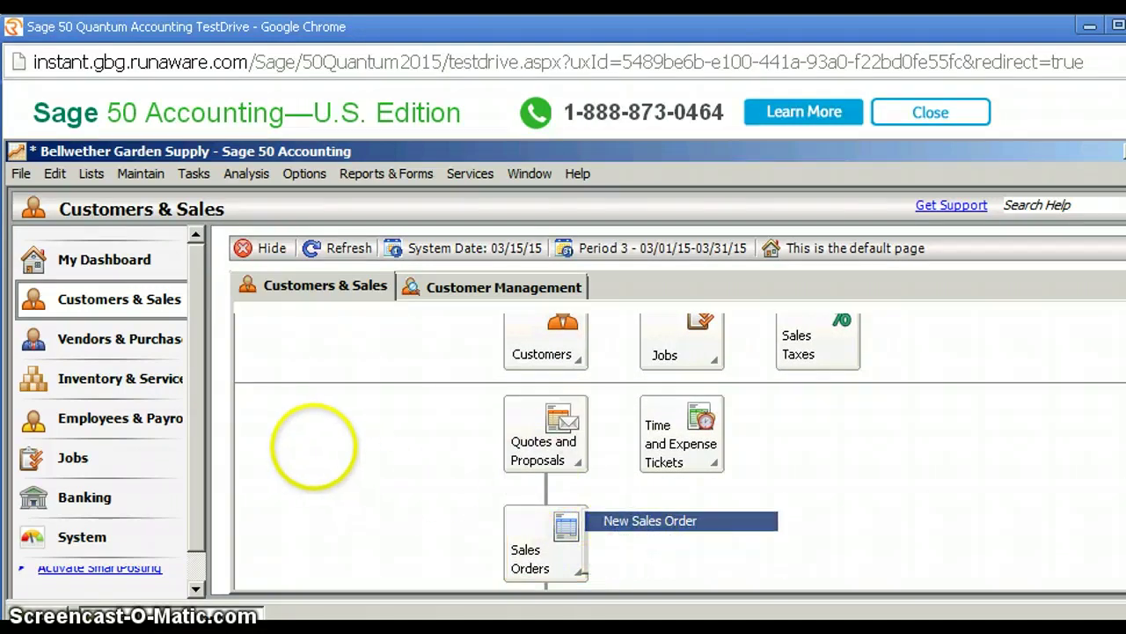
left_click(350, 327)
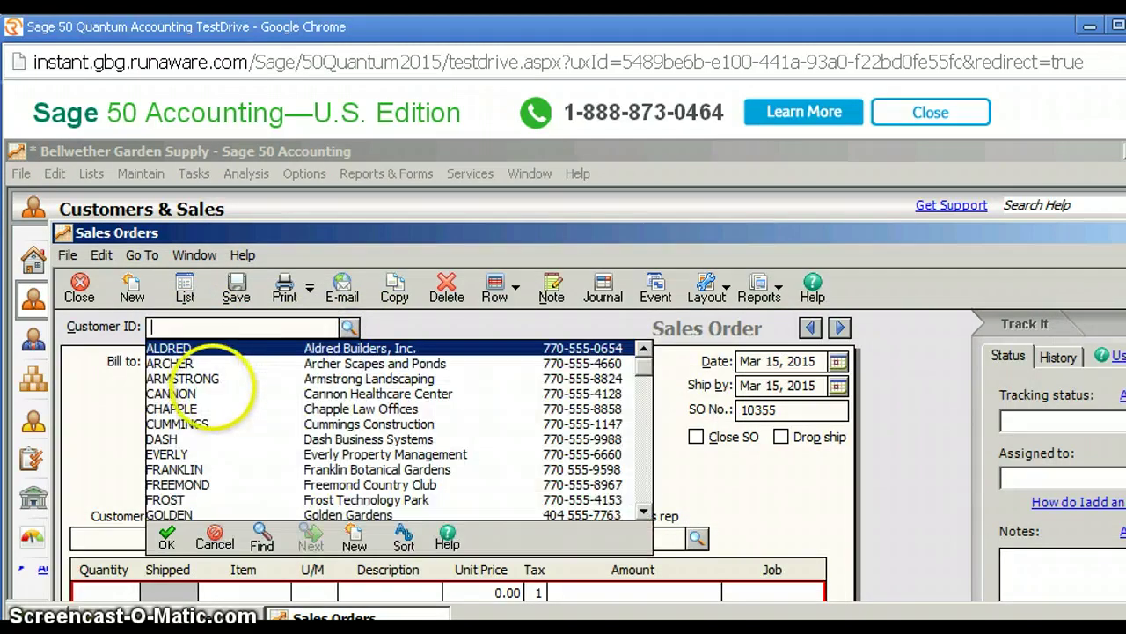
double_click(198, 377)
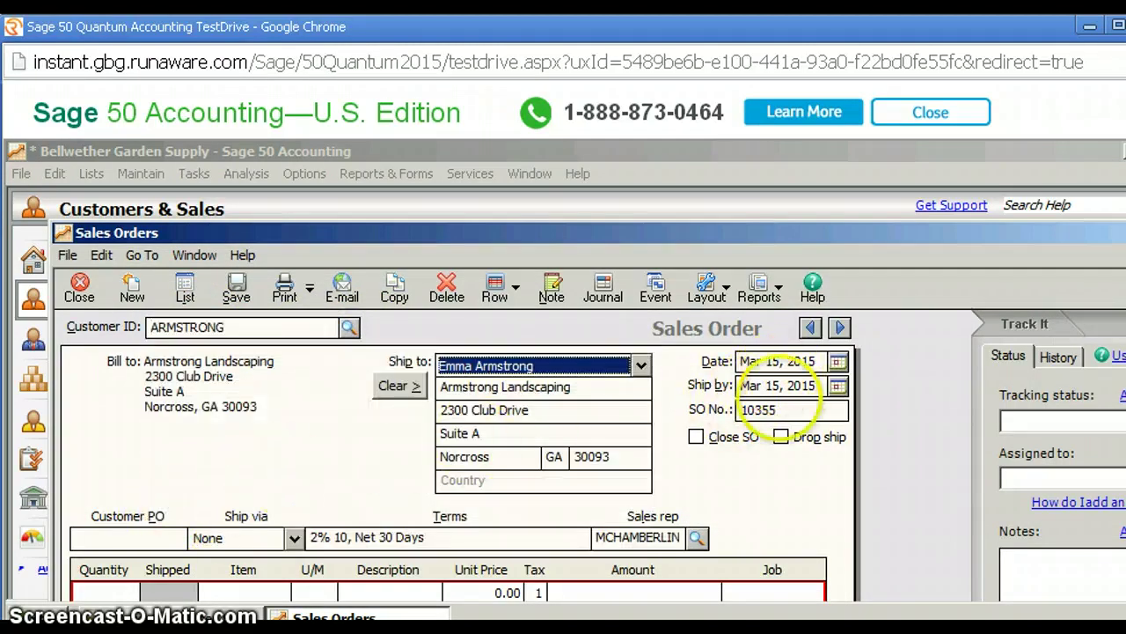
left_click(778, 410)
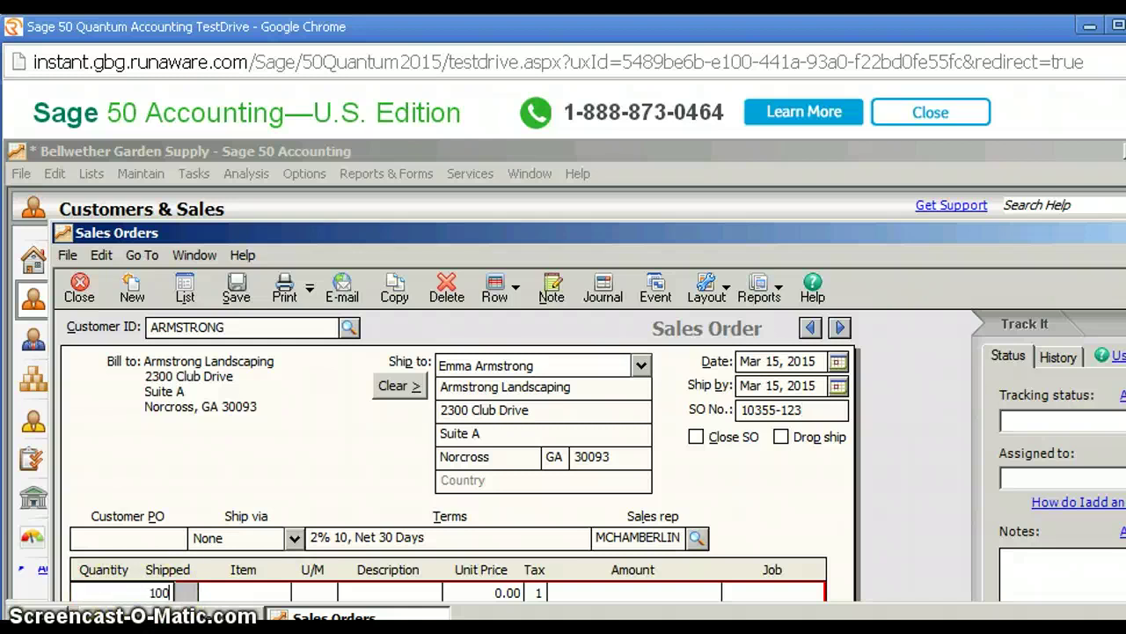
Add 100 units of item AVRY-10120, Bird House-Red 12-Room Unit, to the sales order, then save and close it.
key("Tab")
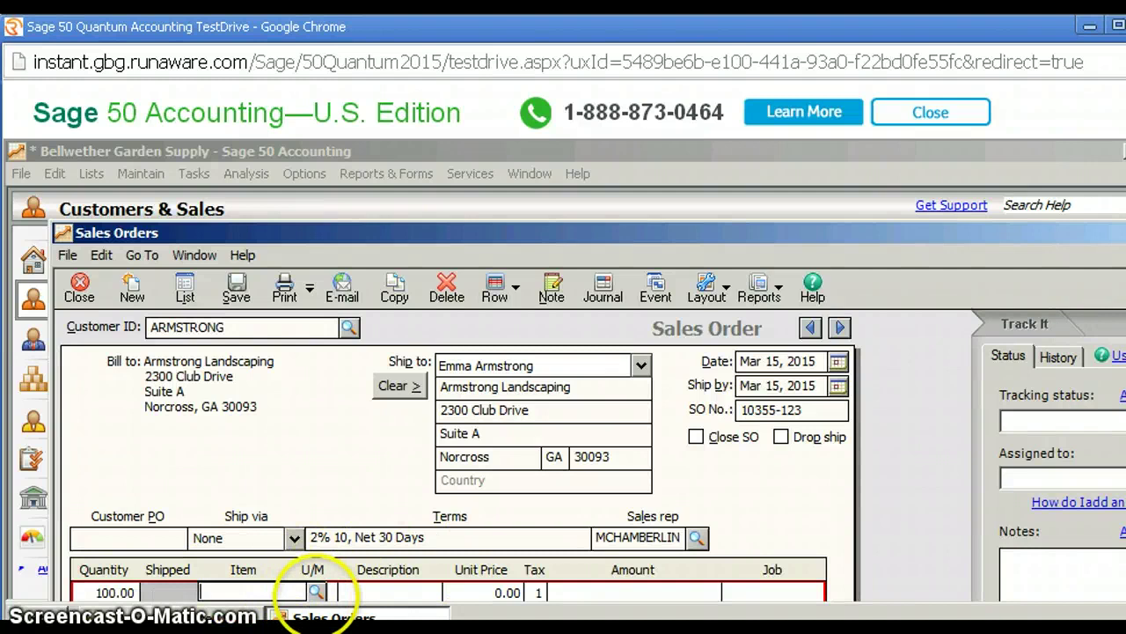
left_click(317, 592)
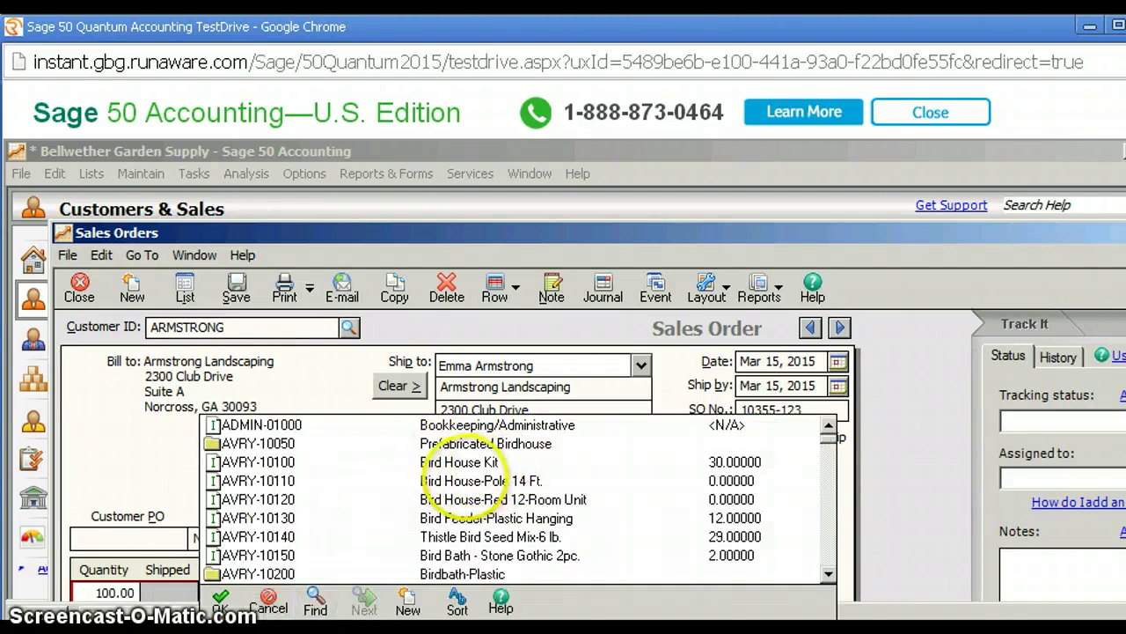
double_click(440, 498)
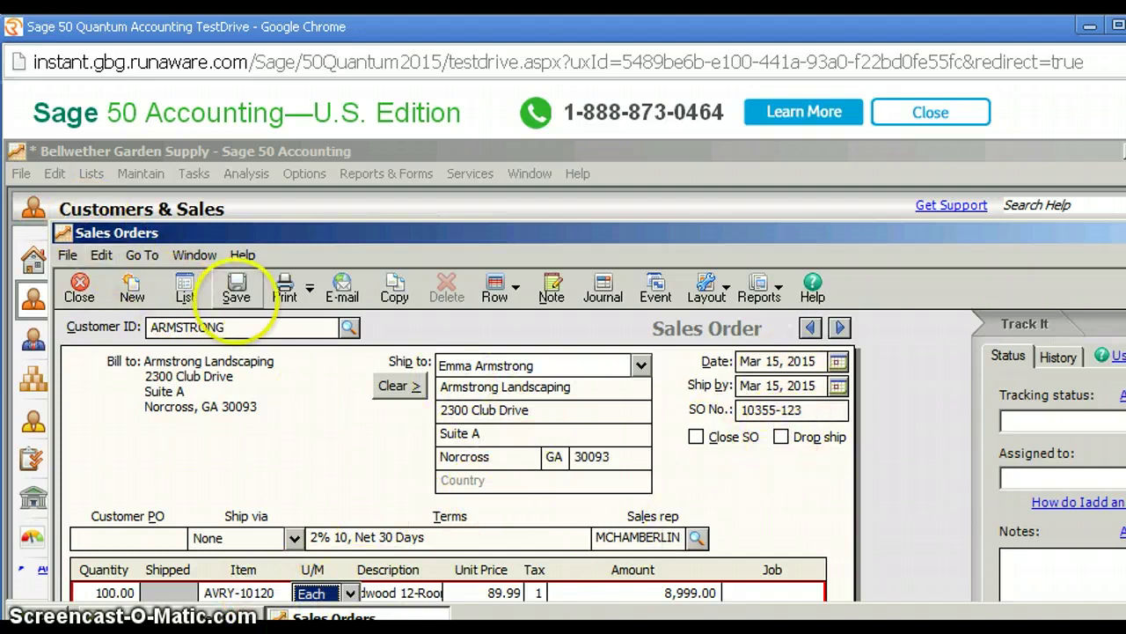
left_click(235, 291)
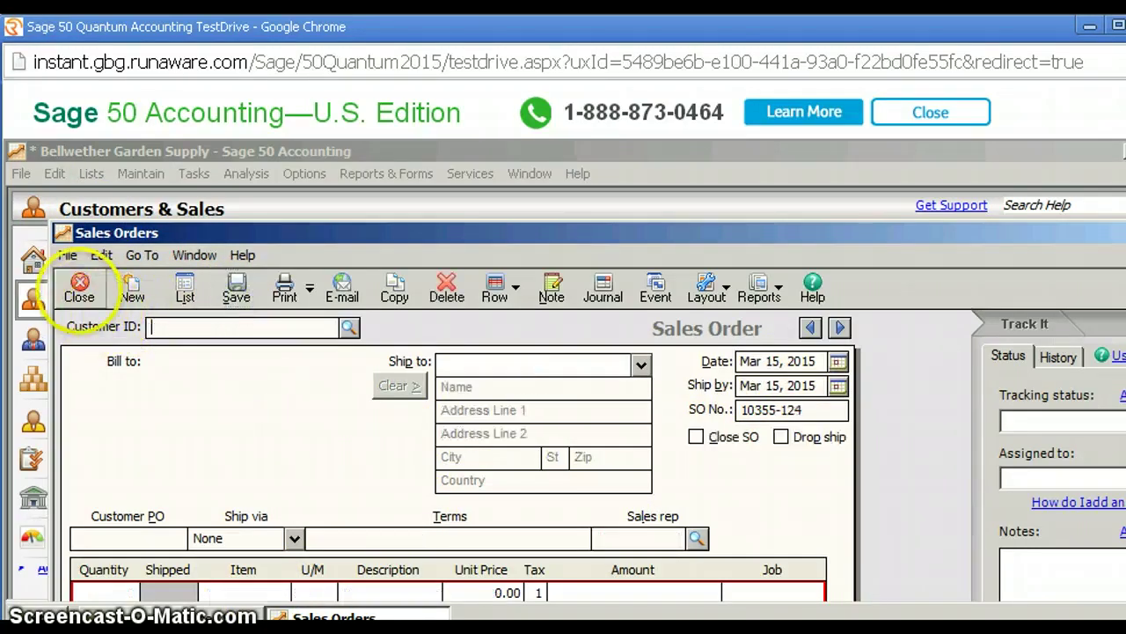
left_click(79, 293)
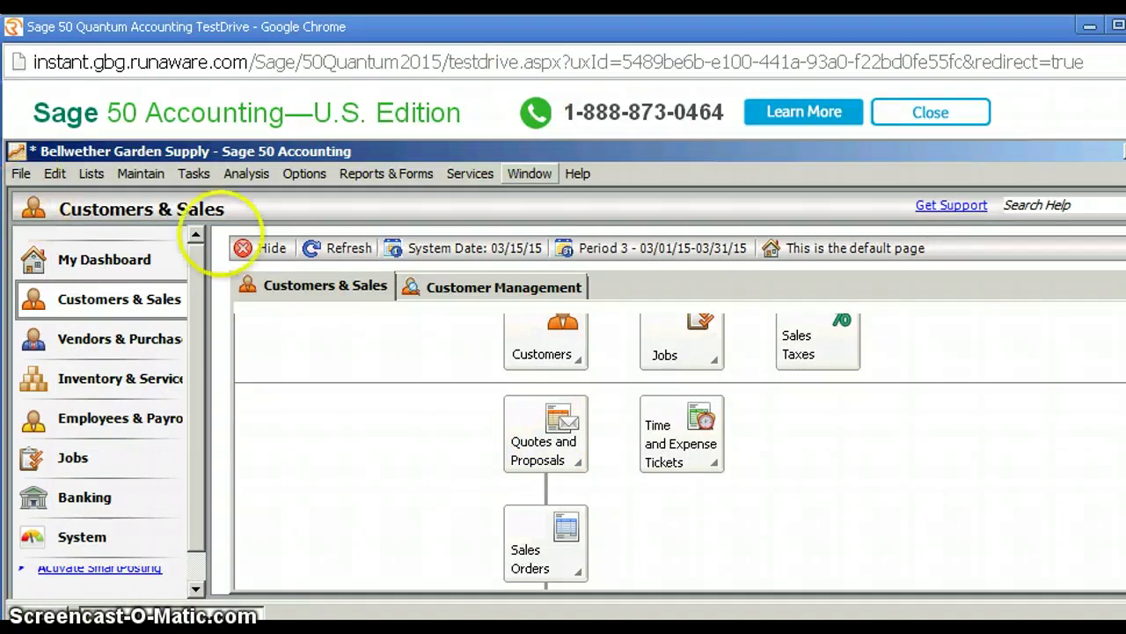
Display the Customer Ledgers report from the Accounts Receivable reports.
left_click(388, 174)
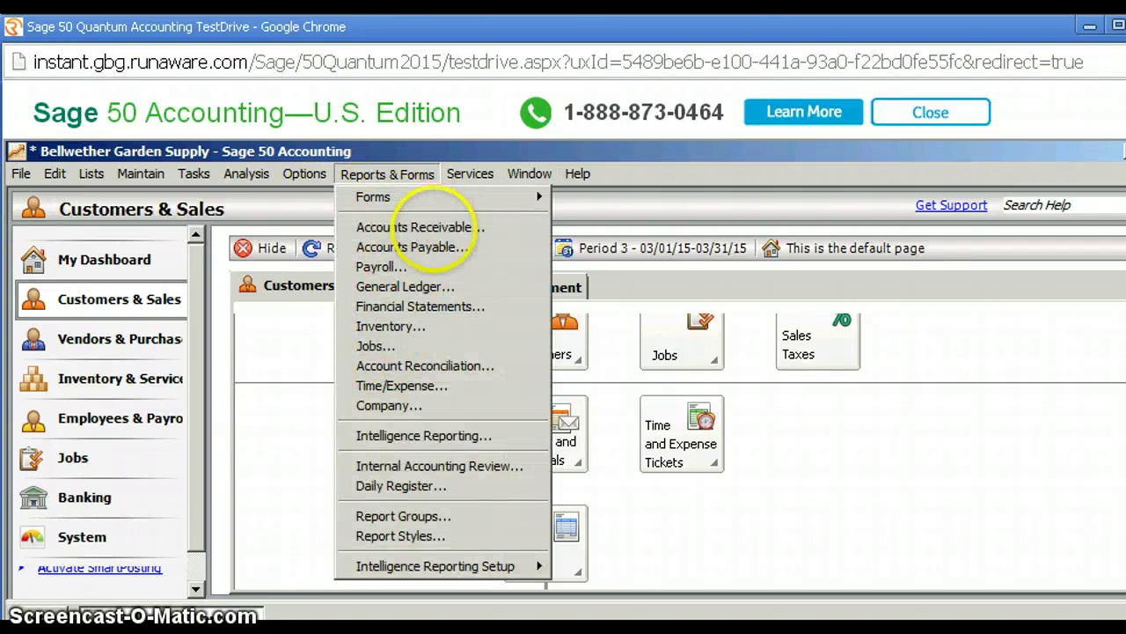
left_click(420, 227)
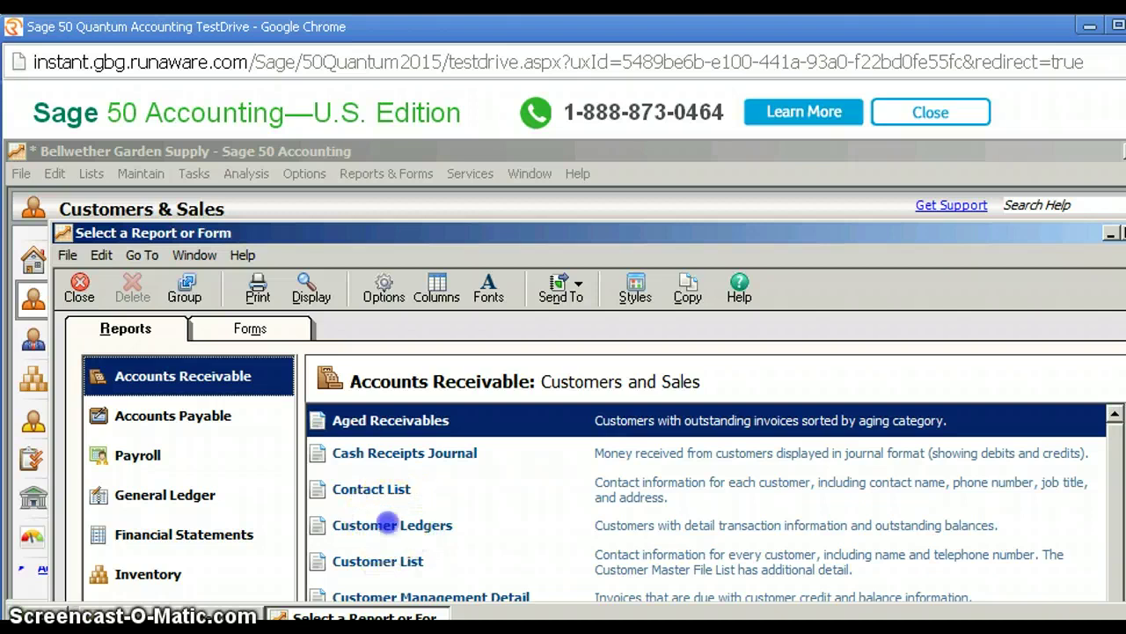
left_click(390, 524)
double_click(418, 523)
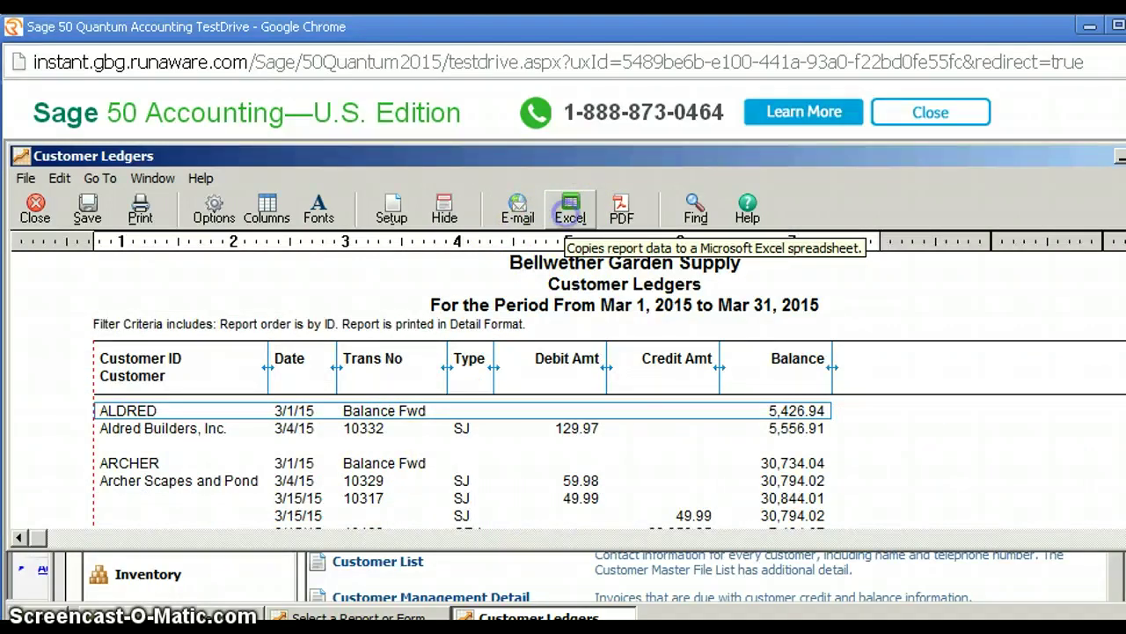
Export the Customer Ledgers report to a Microsoft Excel workbook and dismiss the GoldMine startup prompt.
left_click(565, 214)
left_click(658, 212)
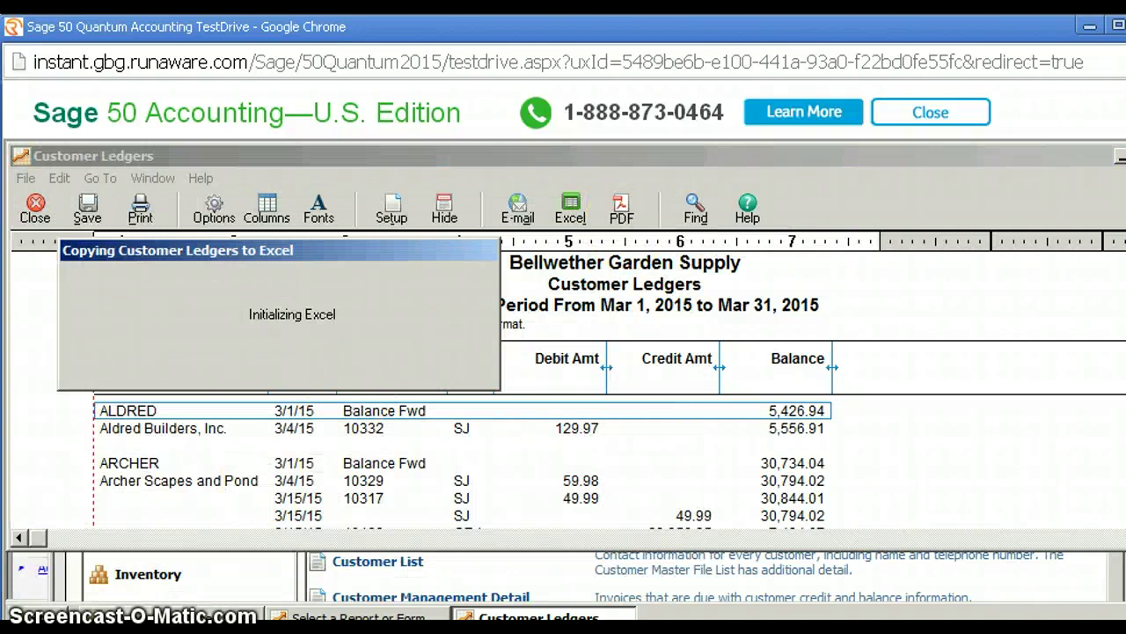
mouse_move(360, 616)
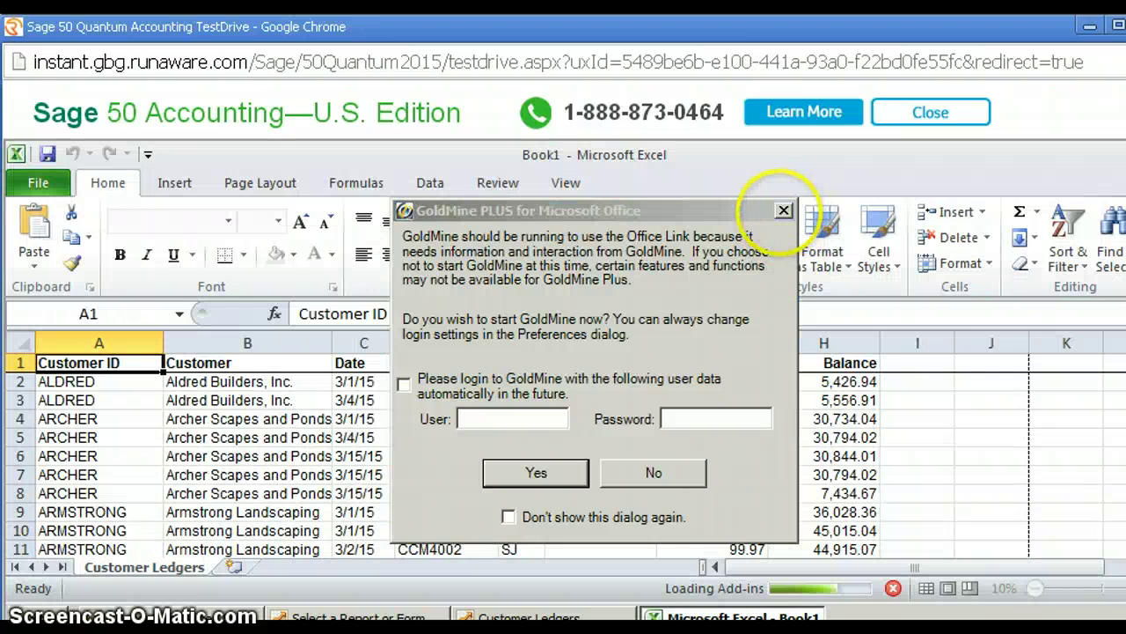
left_click(783, 210)
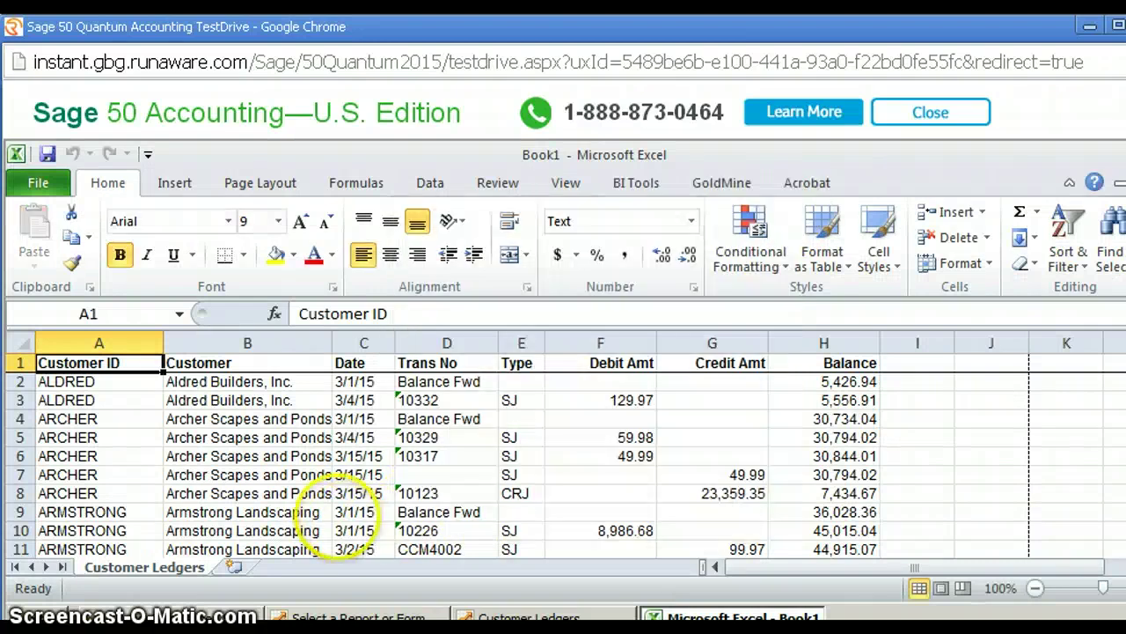
Examine the exported Customer Ledgers worksheet through the last customers and back up to Armstrong Landscaping's transactions and balances.
scroll(246, 410, "down", 2)
scroll(250, 404, "up", 1)
scroll(264, 431, "down", 4)
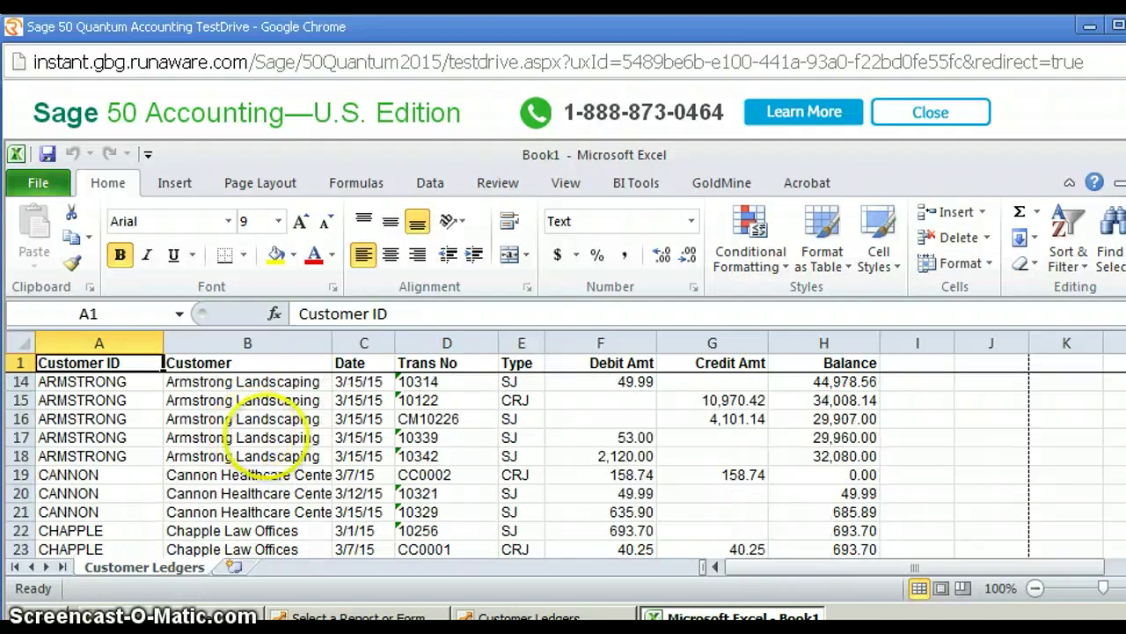
scroll(282, 467, "down", 9)
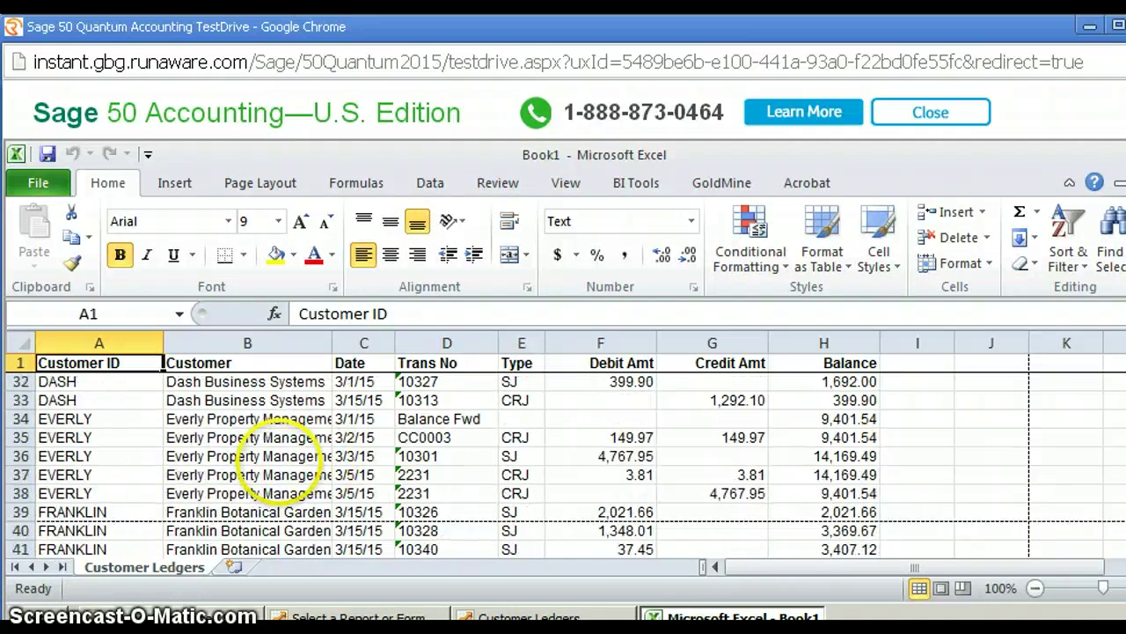
scroll(277, 455, "down", 14)
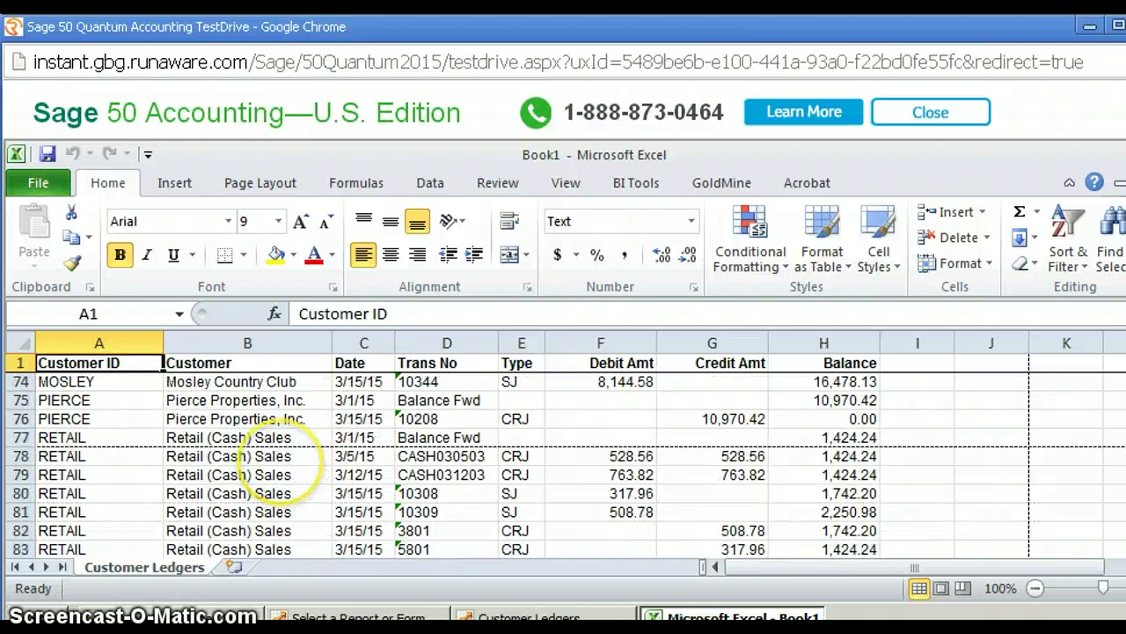
scroll(277, 449, "down", 8)
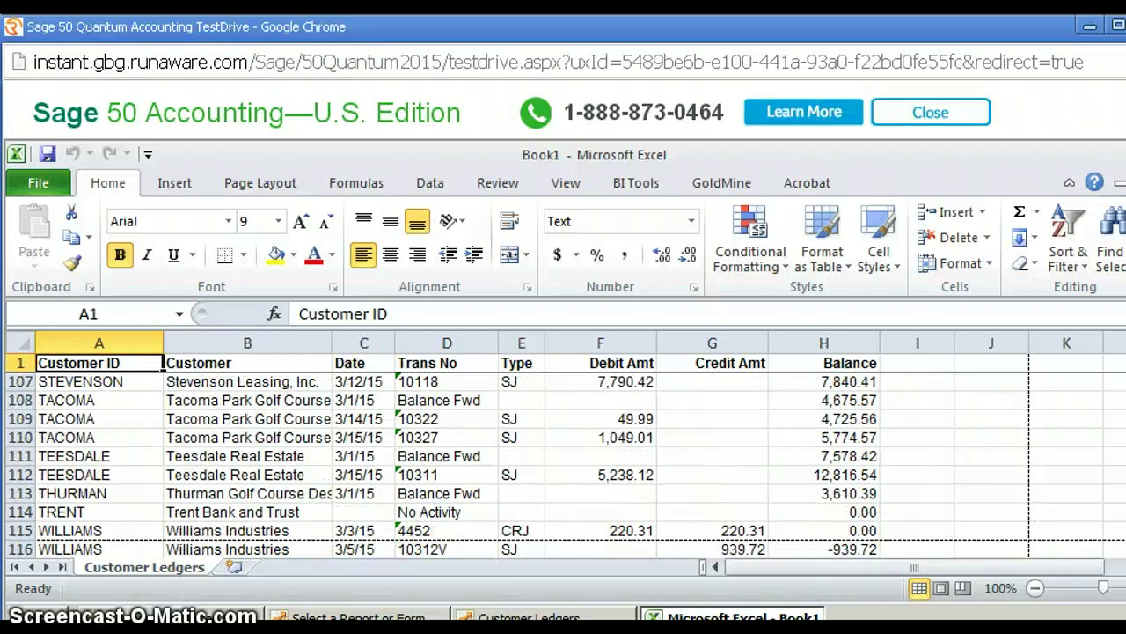
scroll(566, 467, "down", 5)
scroll(565, 466, "up", 7)
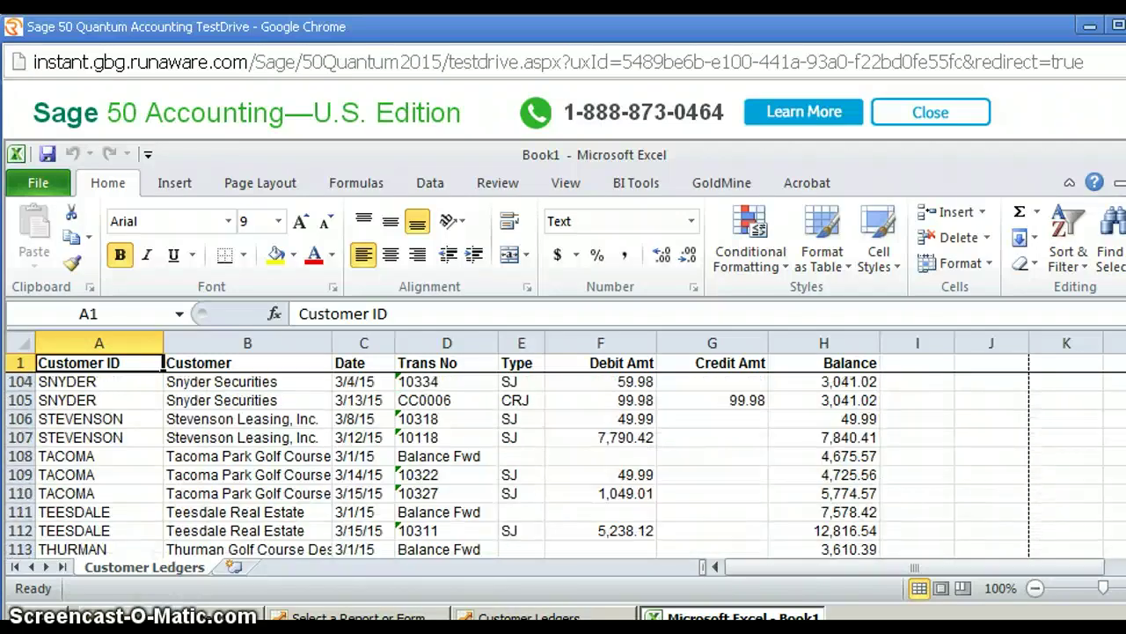
scroll(445, 467, "up", 20)
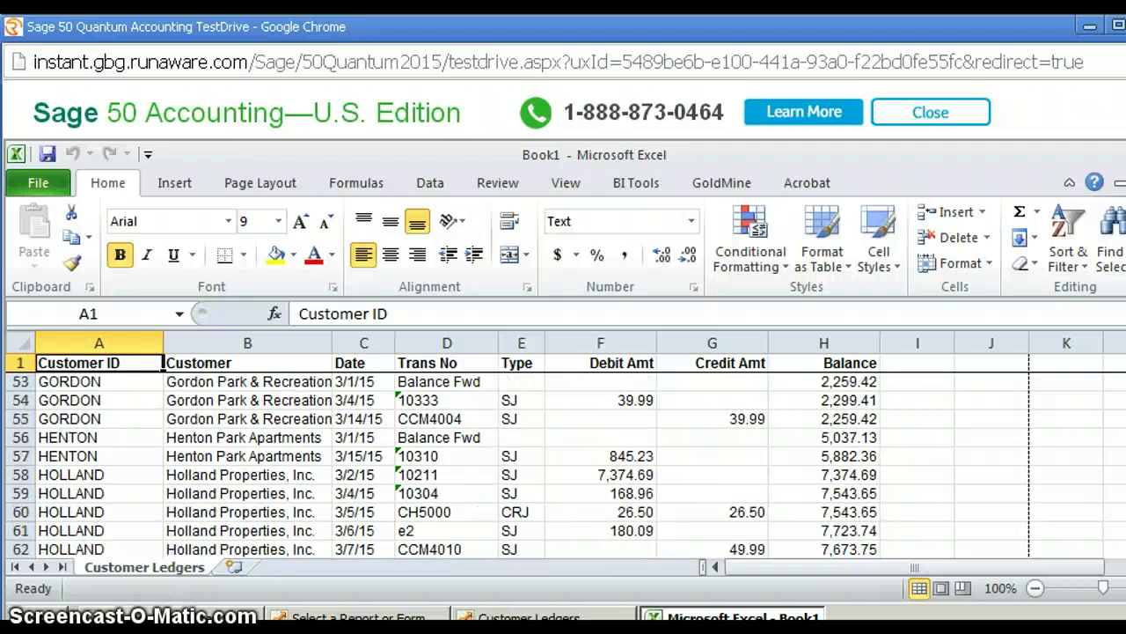
scroll(291, 511, "up", 5)
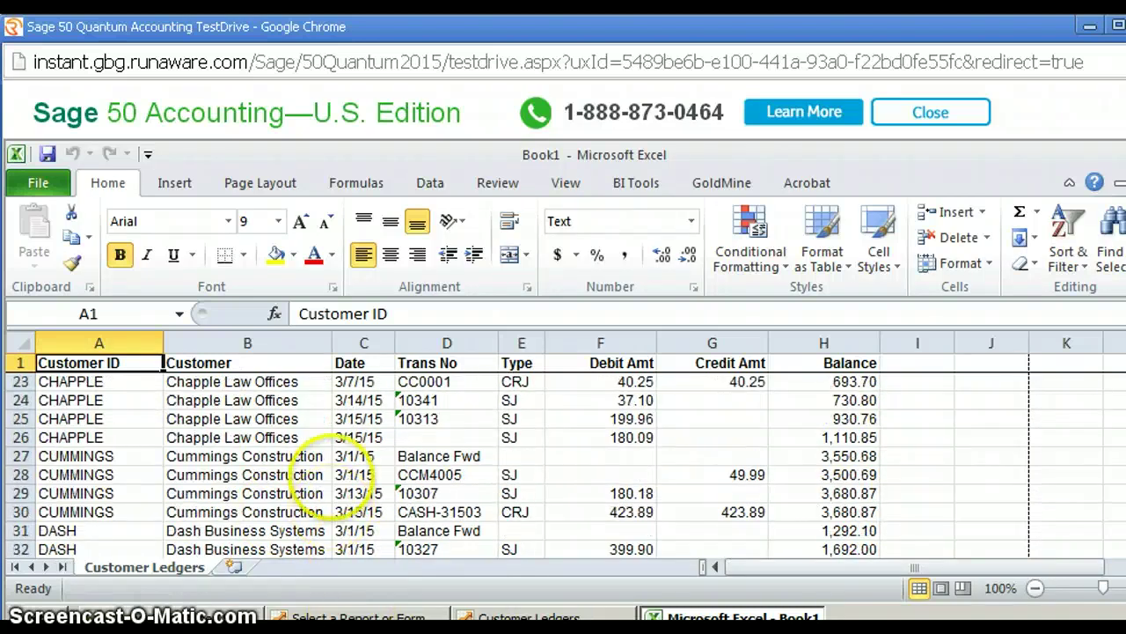
scroll(158, 484, "up", 5)
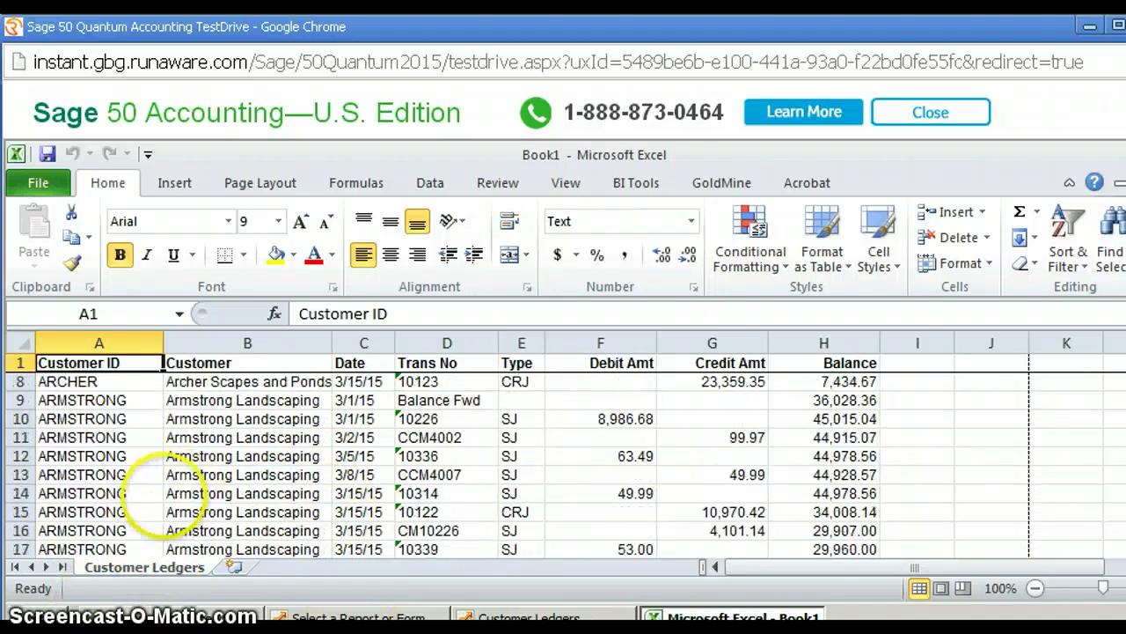